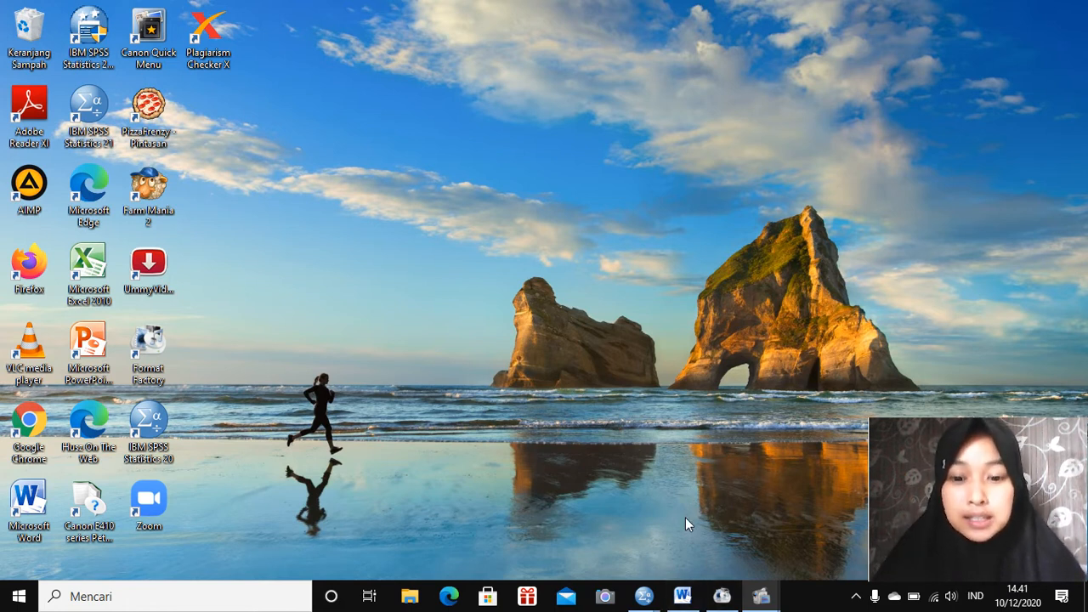
- Open the P5 case document in Word and read the antibacterial study description, the inhibition diameter table and the research question
click(683, 595)
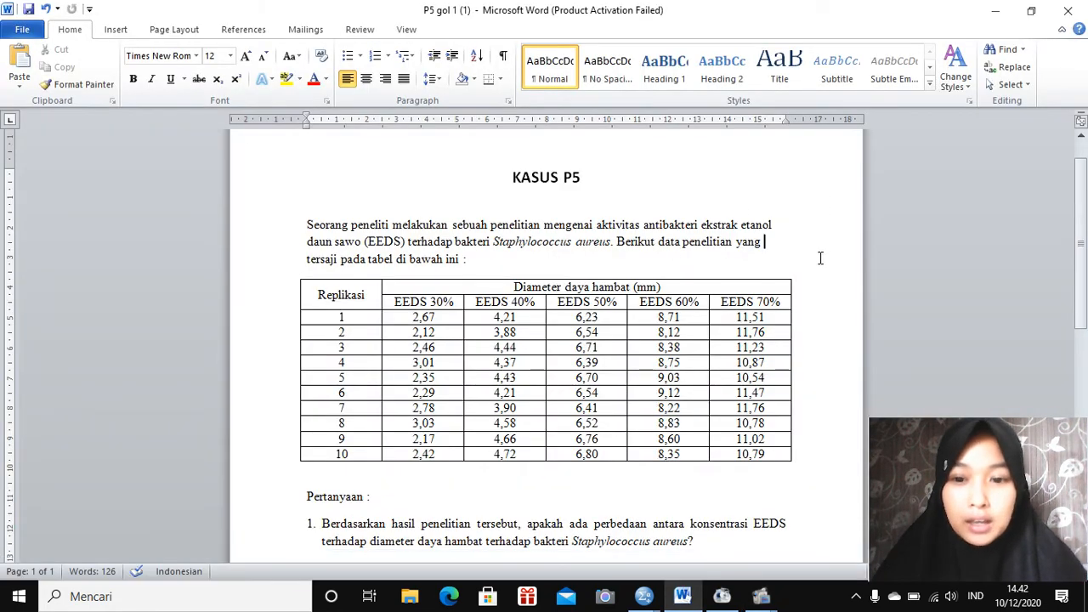
scroll(772, 247, down, 1)
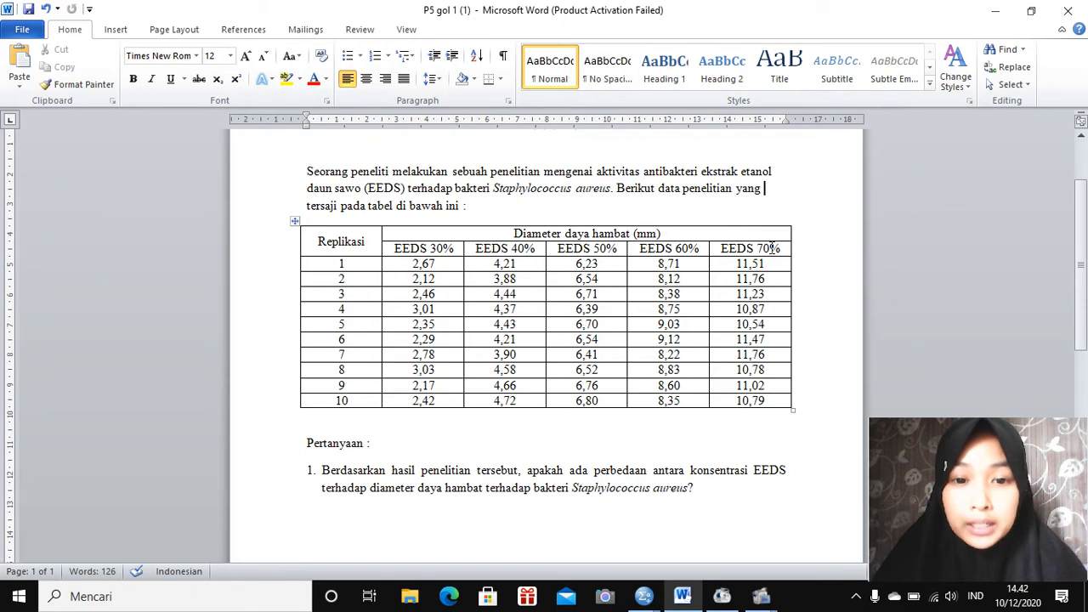
scroll(772, 248, down, 1)
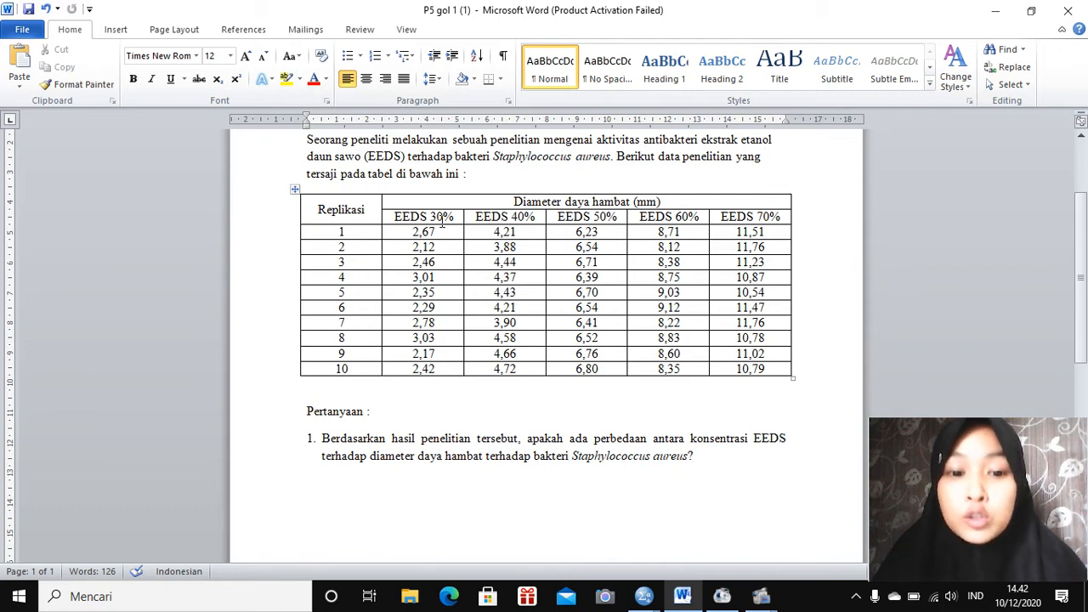
scroll(429, 399, down, 2)
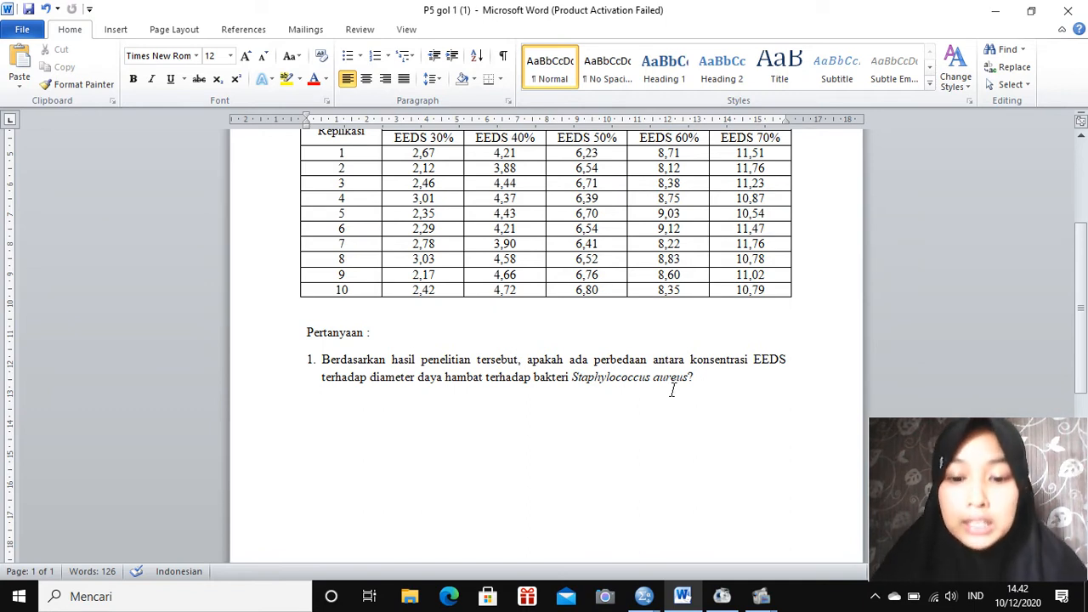
scroll(613, 387, up, 4)
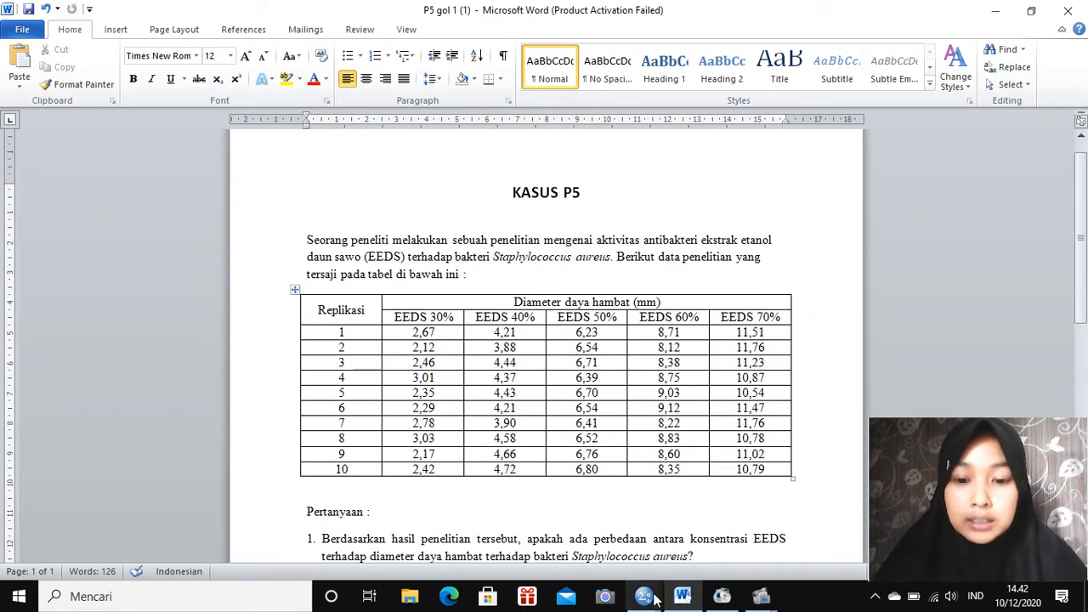
- Switch to the SPSS dataset with the five EEDS concentration columns and examine its variable definitions, including names, decimals and labels
mouse_move(644, 596)
click(699, 521)
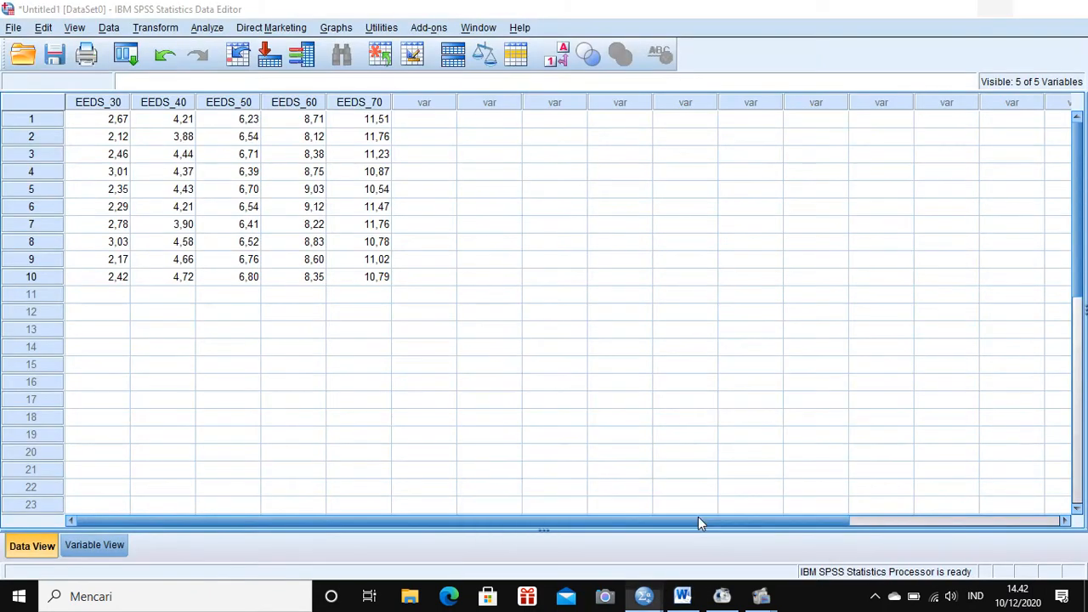
click(94, 545)
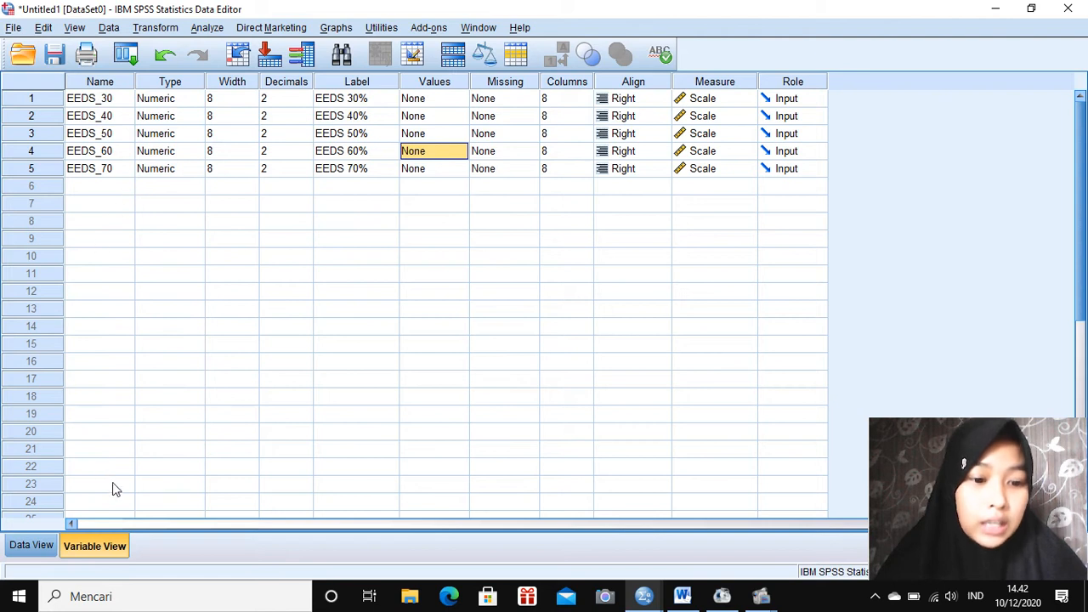
click(32, 546)
click(78, 547)
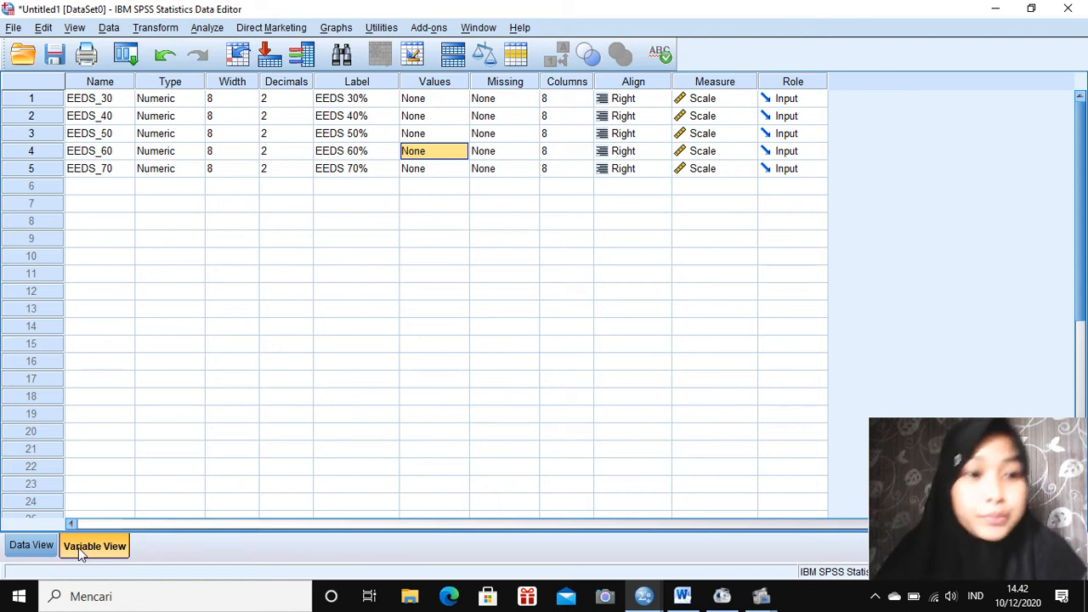
click(107, 98)
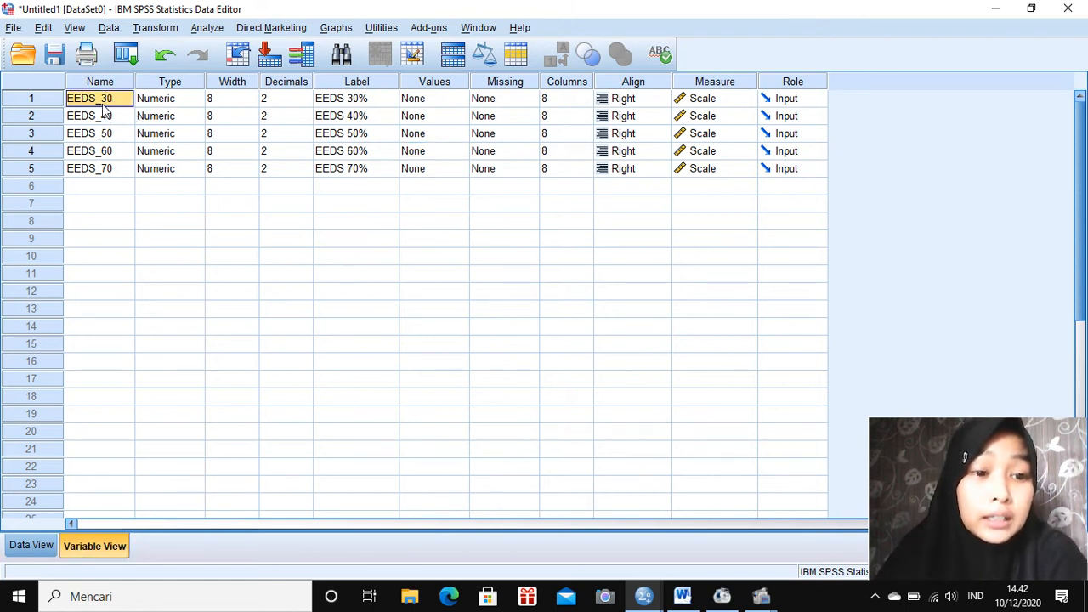
click(118, 119)
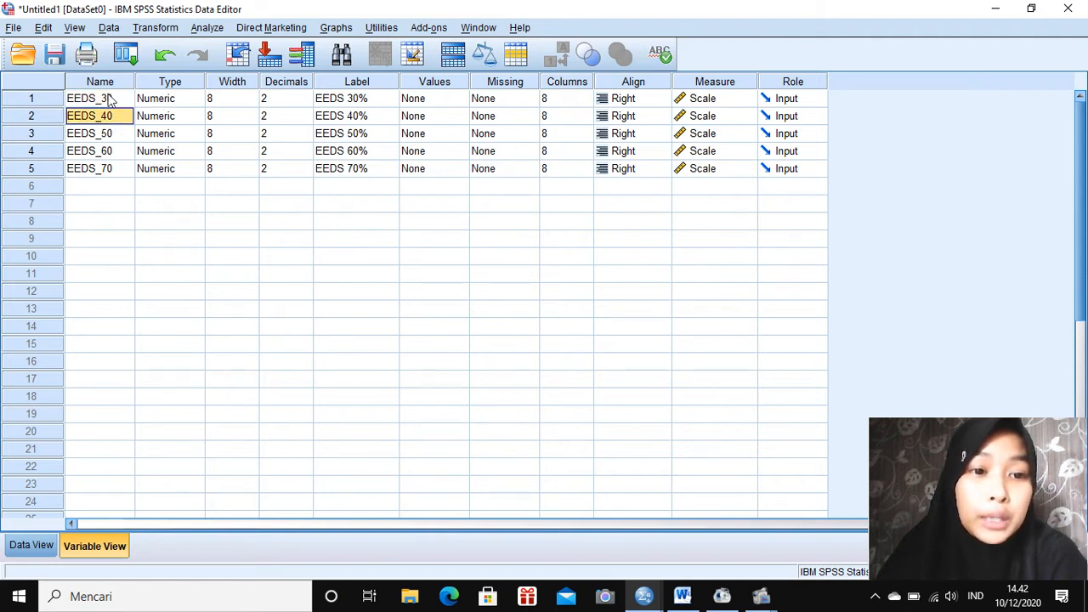
click(102, 99)
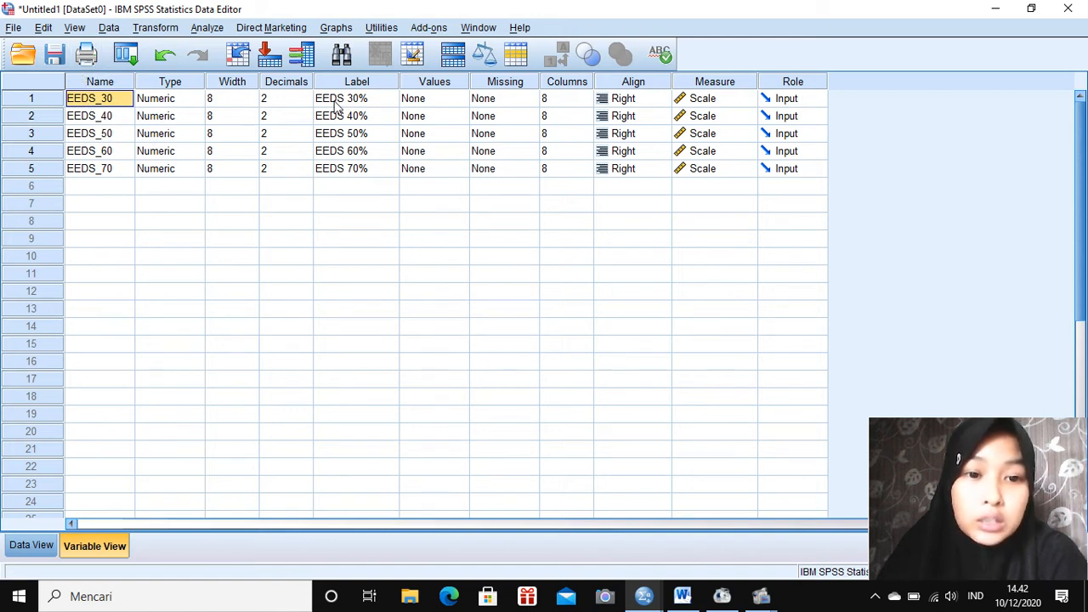
click(295, 97)
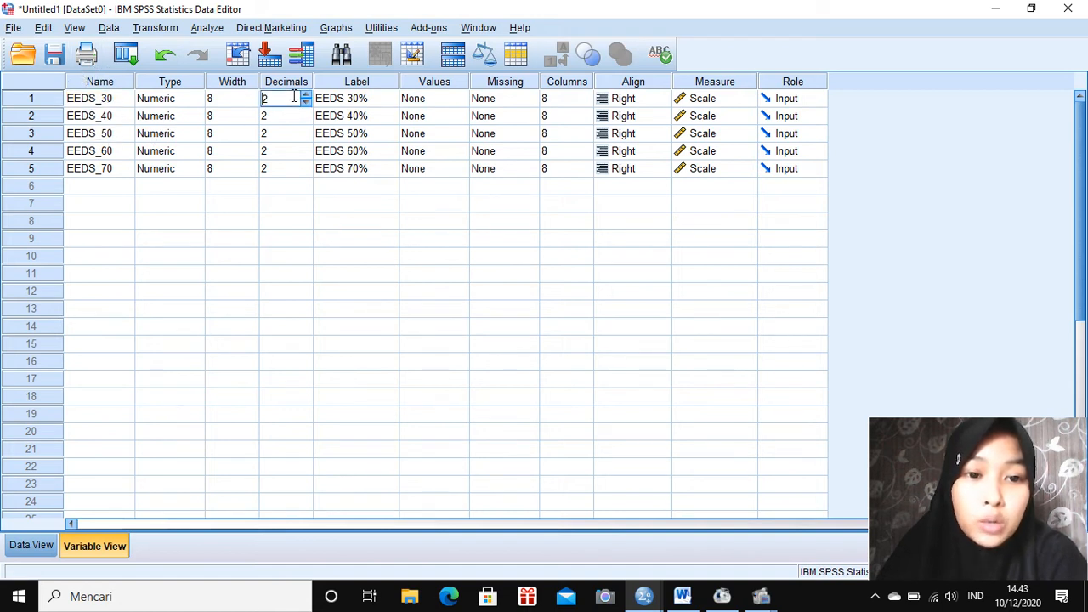
click(108, 103)
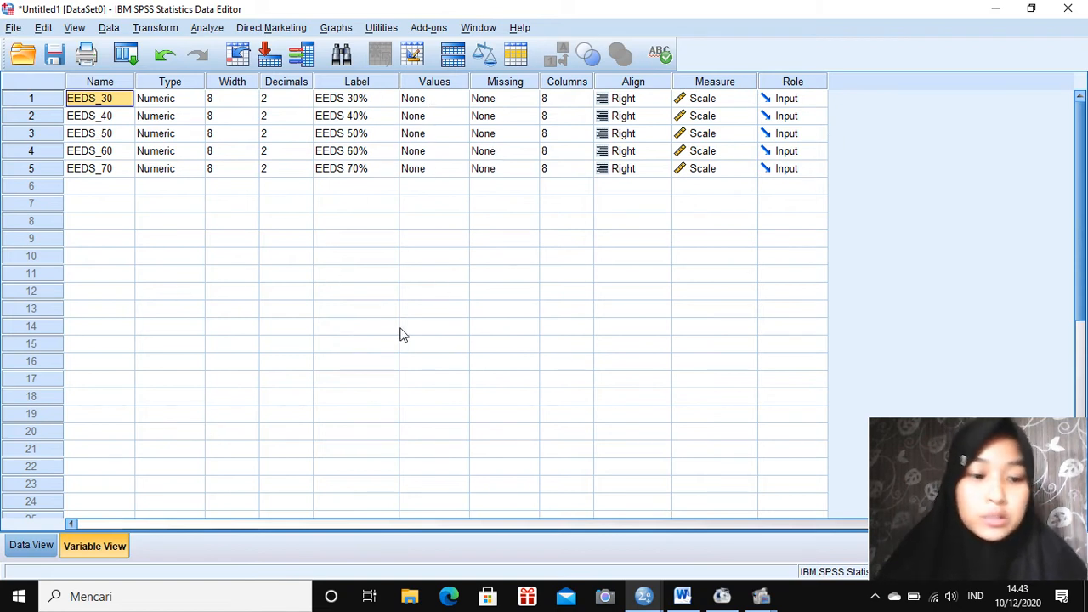
- Compare the data values in the EEDS columns with the case table in Word, returning to the SPSS dataset
click(34, 551)
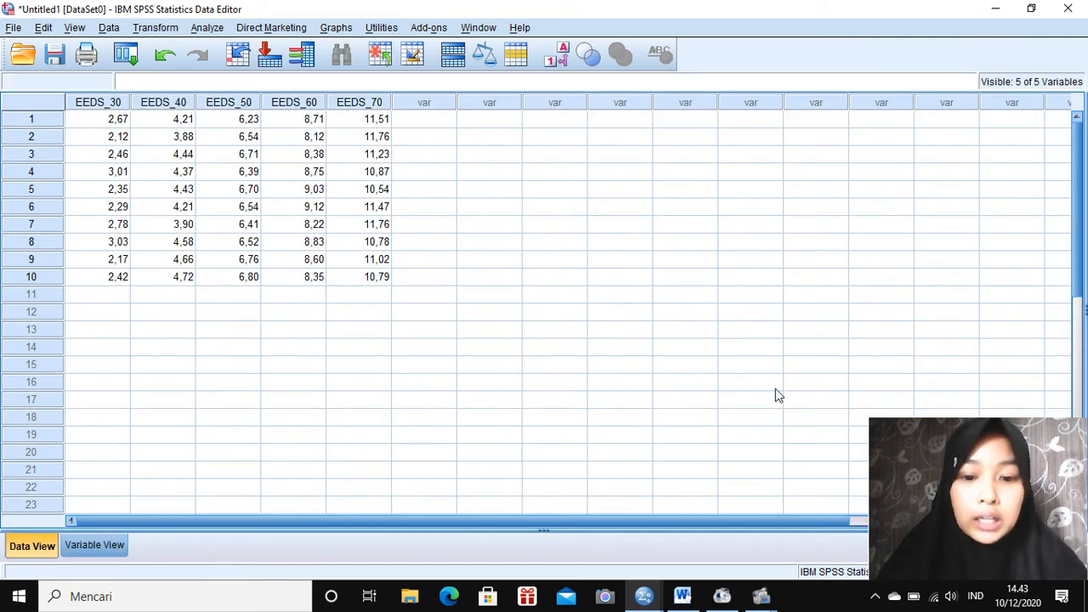
click(682, 596)
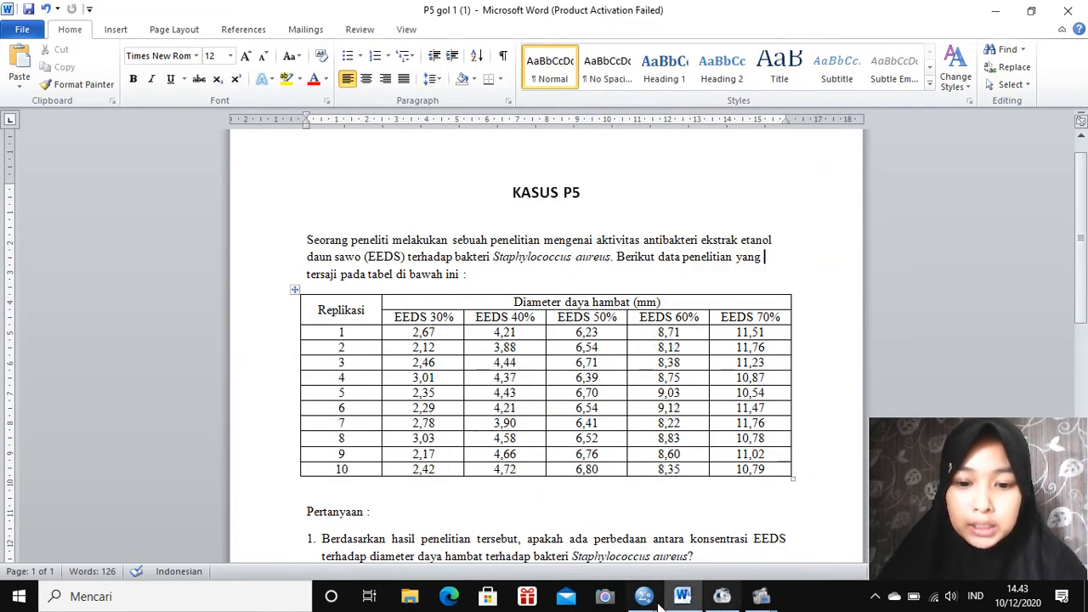
mouse_move(644, 596)
click(697, 552)
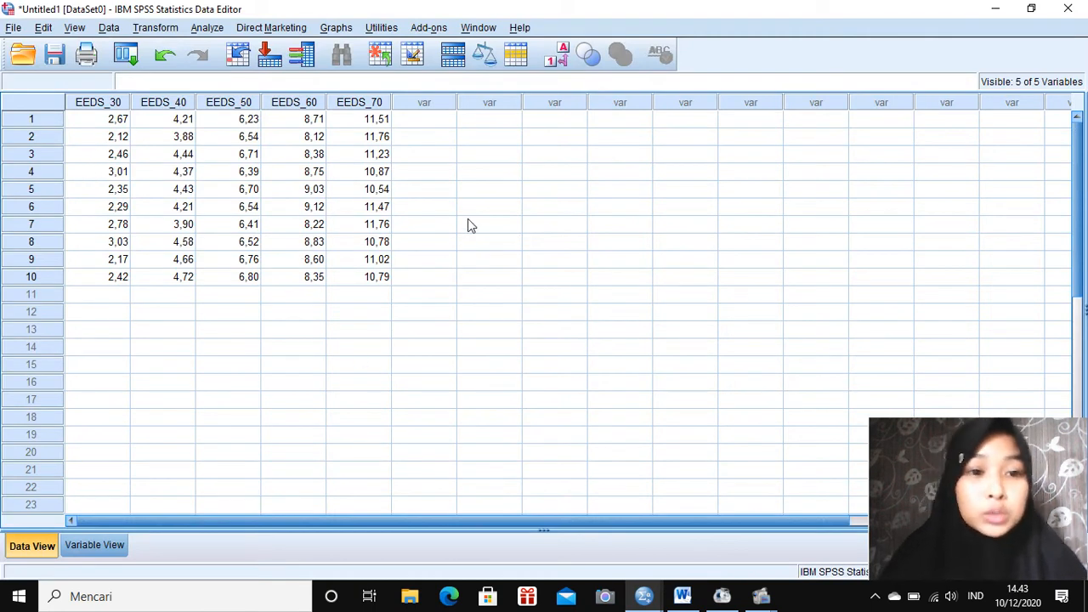
- Run Explore on the EEDS 30% to 70% variables with boxplots set to None, stem-and-leaf off and normality plots with tests on
click(205, 29)
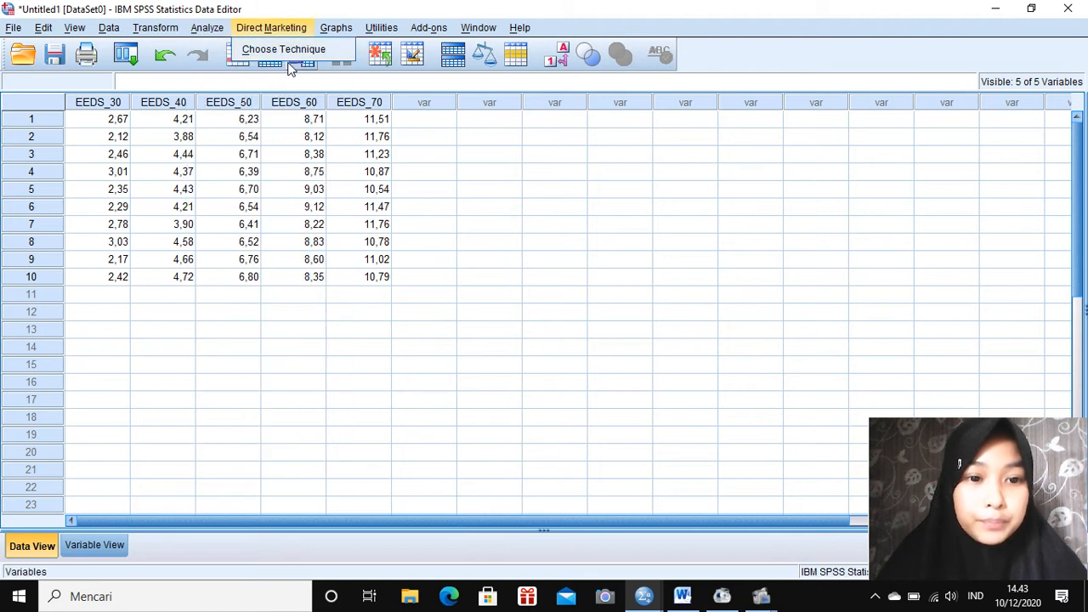
mouse_move(245, 68)
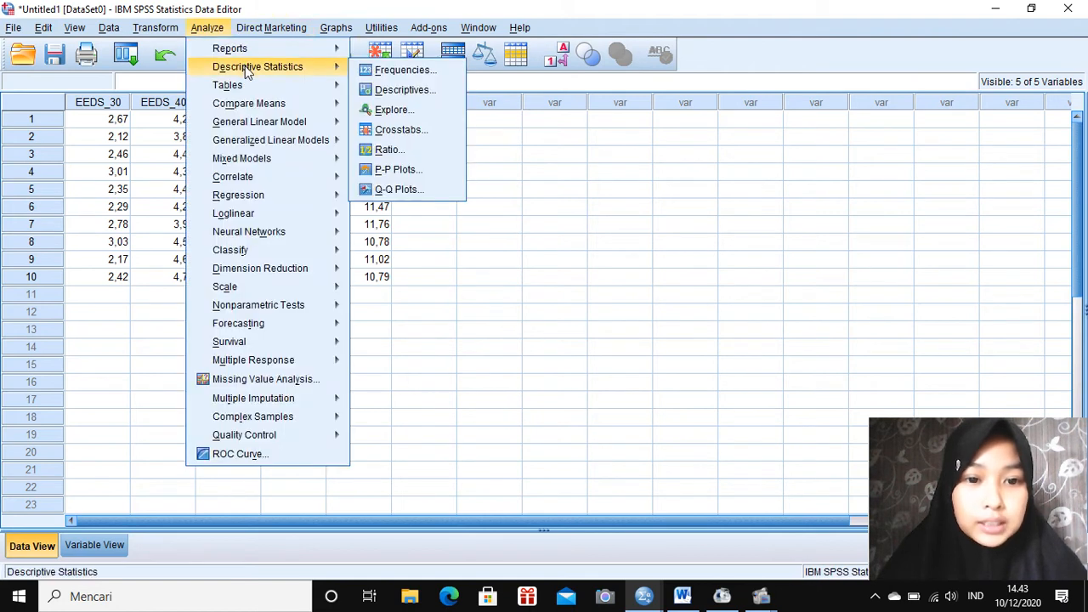
click(393, 110)
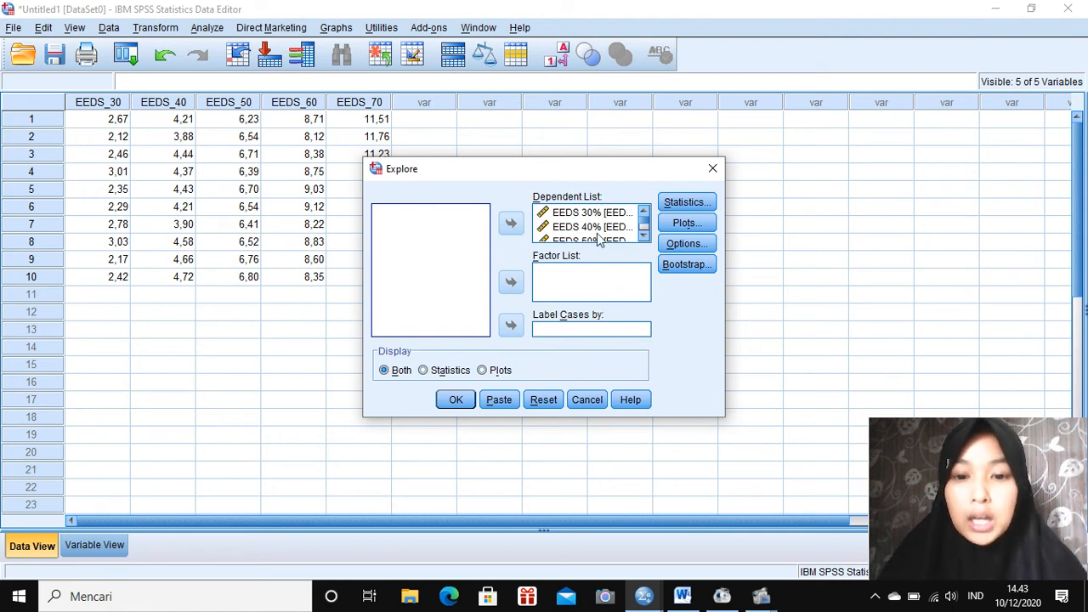
click(706, 228)
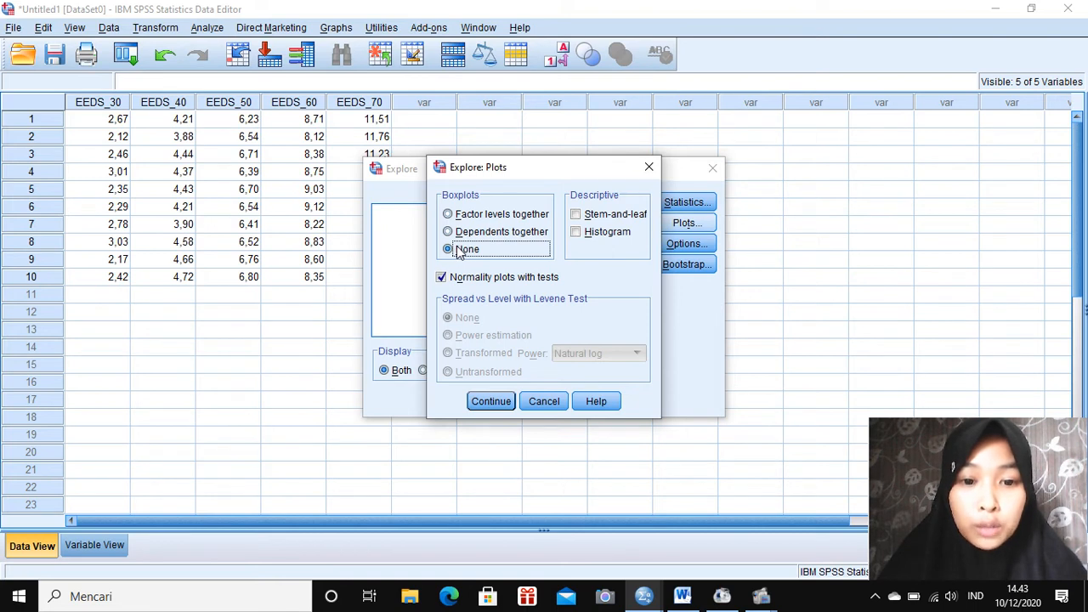
click(576, 215)
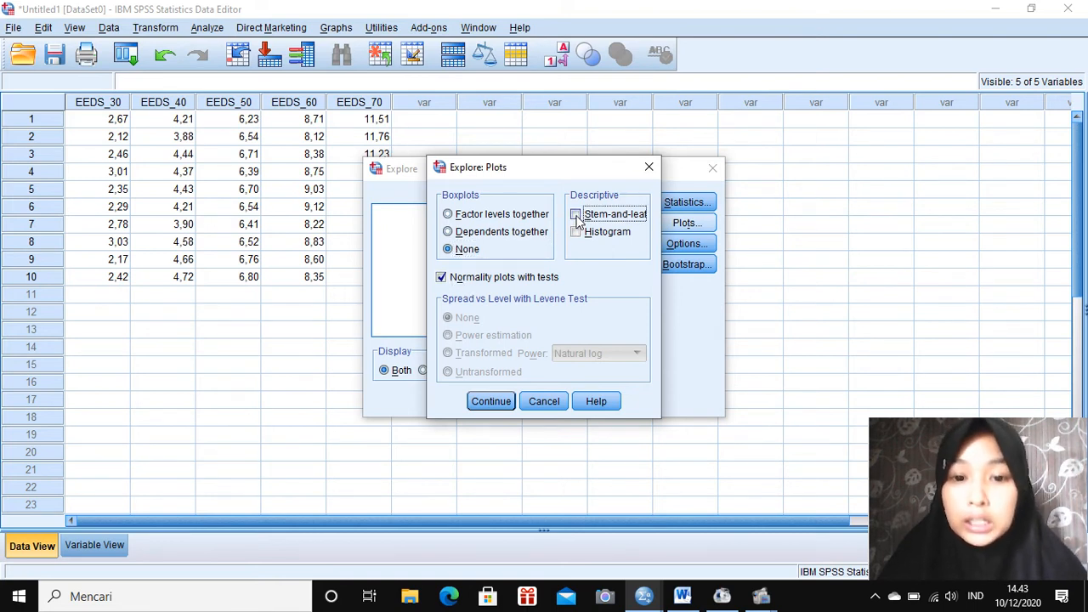
click(489, 401)
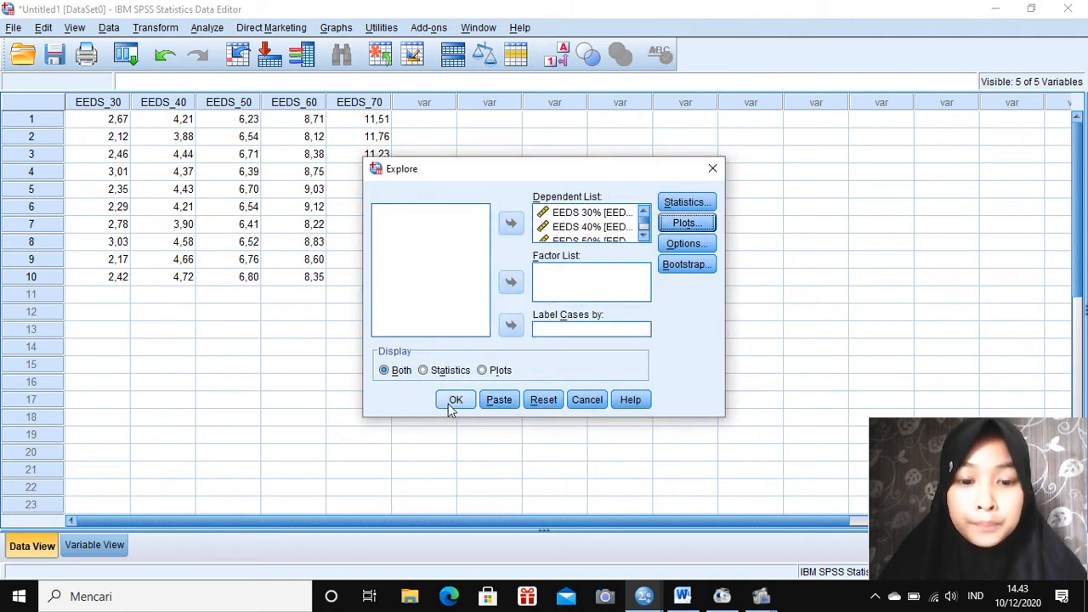
click(455, 400)
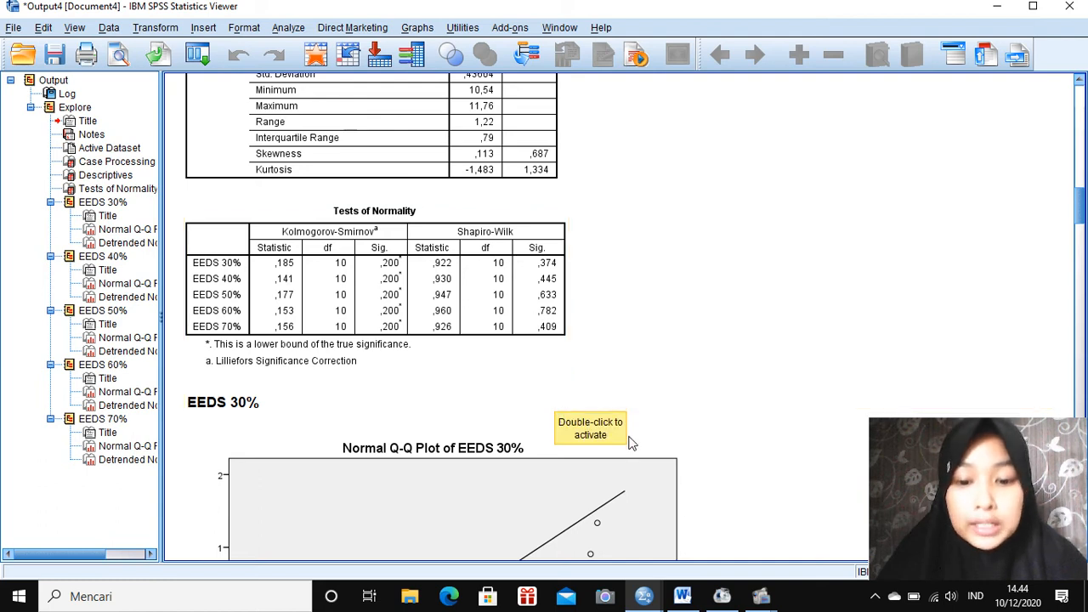
- Switch to the stacked SPSS dataset and examine the variable definitions of Replikasi and DDH
mouse_move(644, 599)
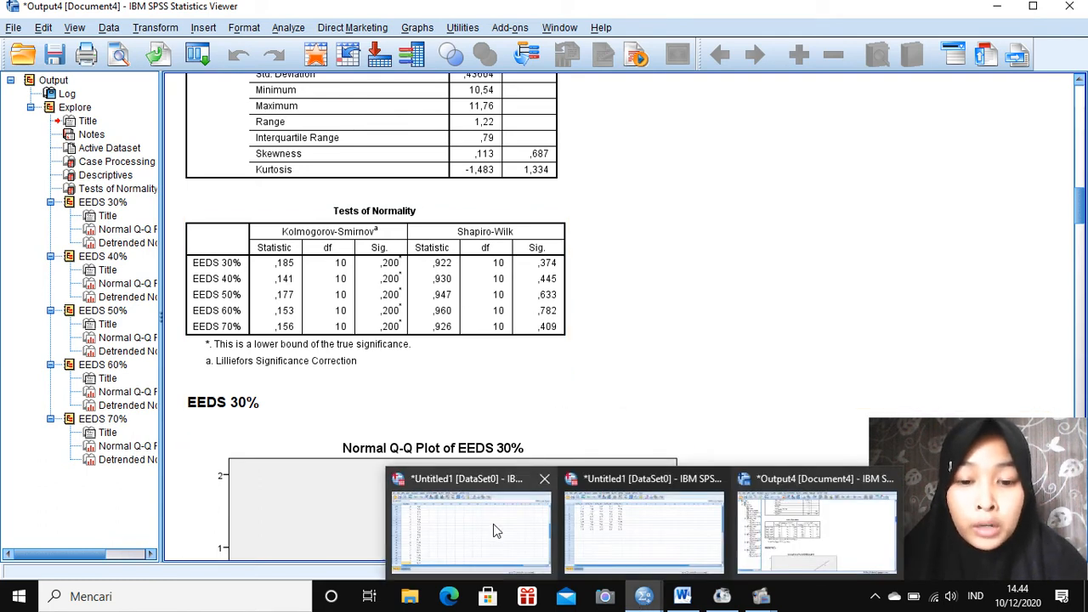
click(448, 533)
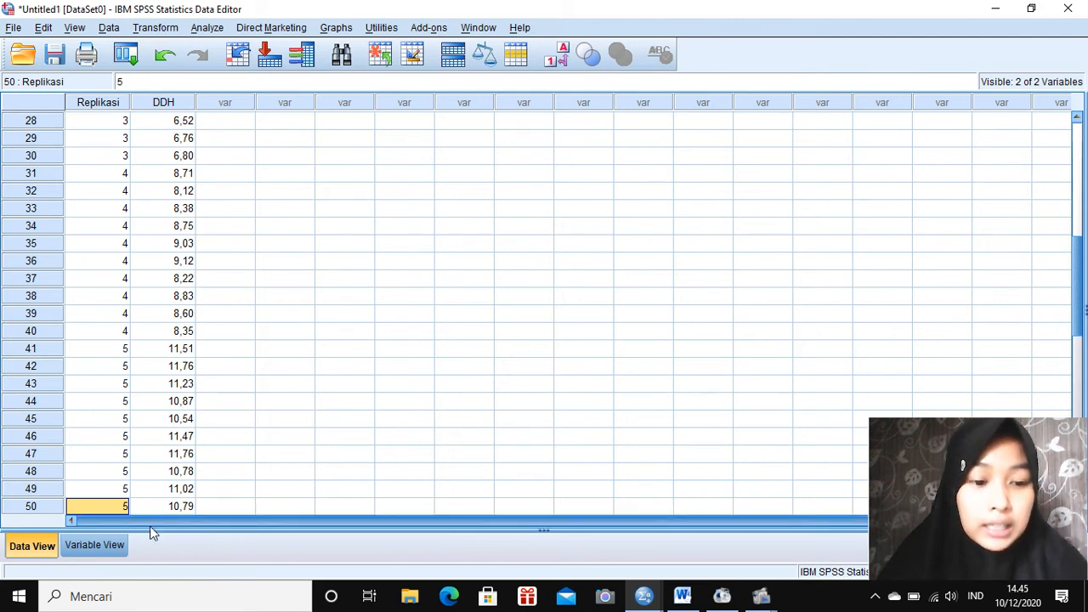
click(109, 548)
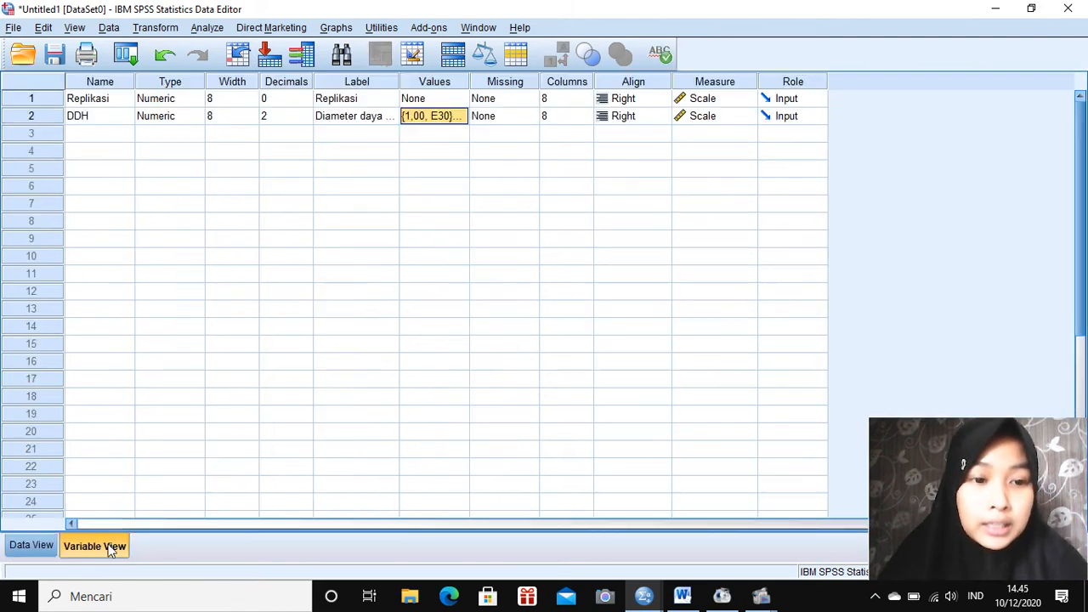
click(111, 102)
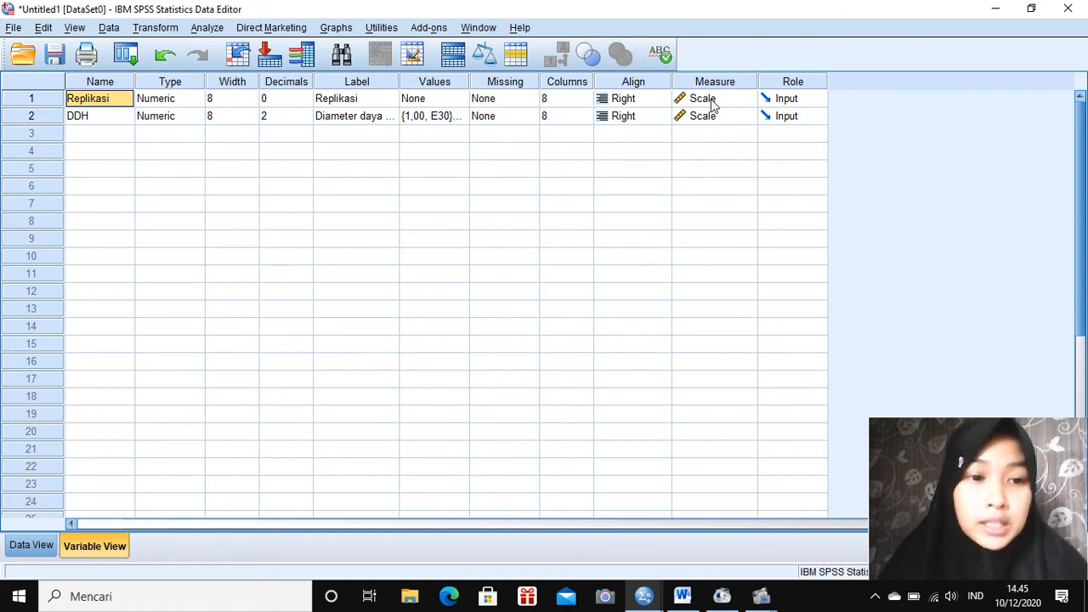
click(102, 117)
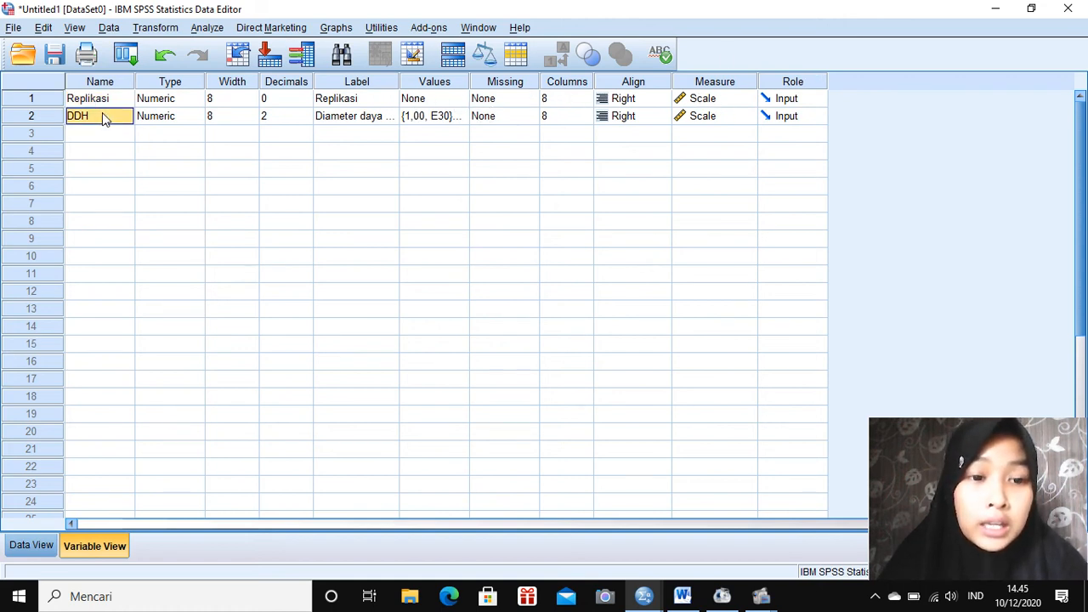
- Inspect the DDH variable's decimals and label, and view its value labels without changing them
click(274, 117)
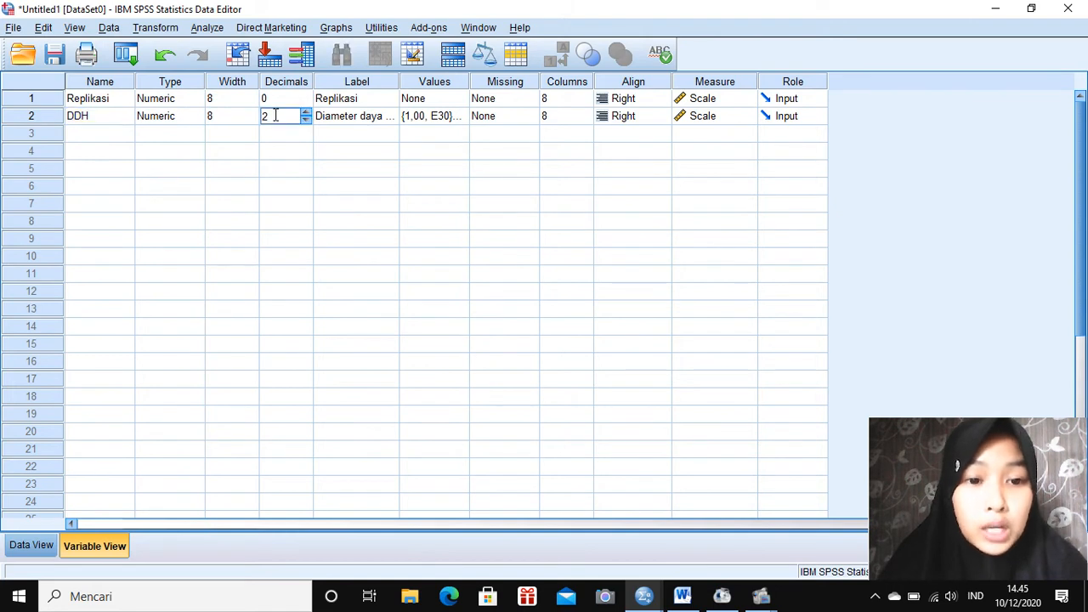
click(344, 117)
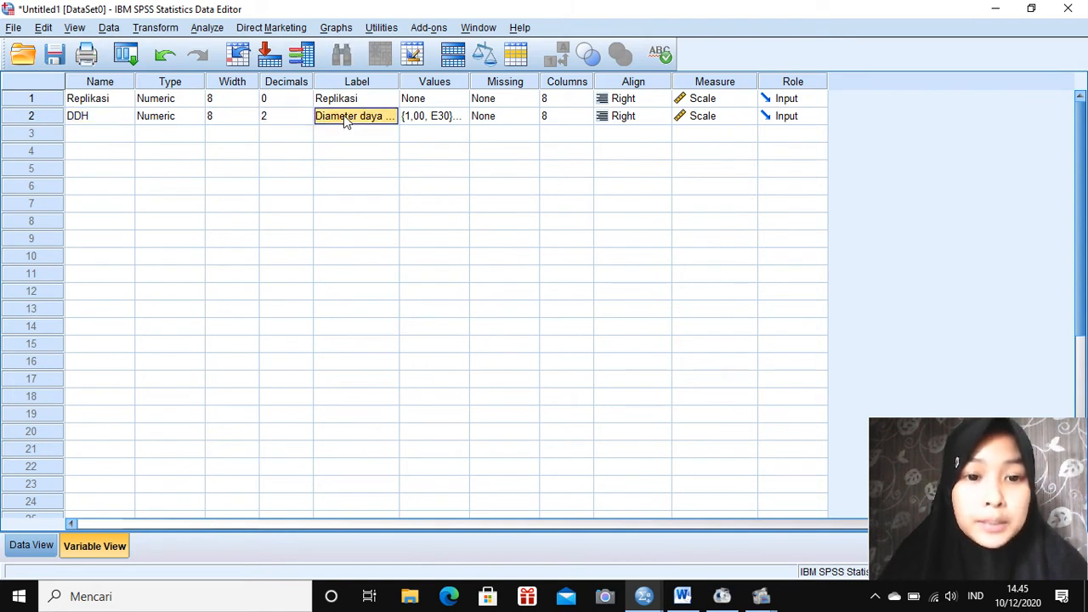
click(433, 119)
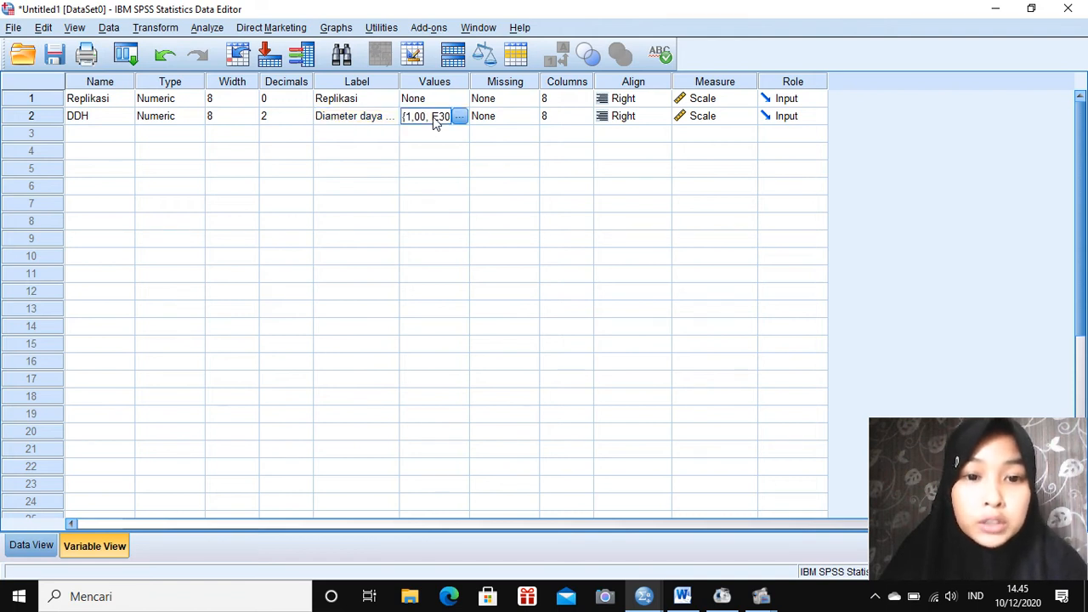
click(459, 116)
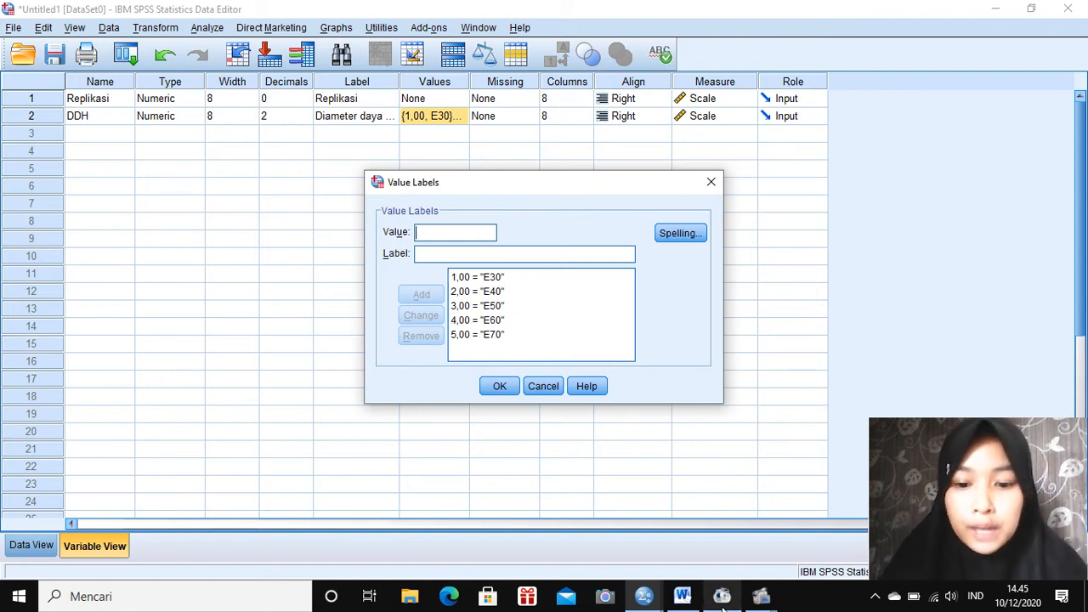
click(712, 182)
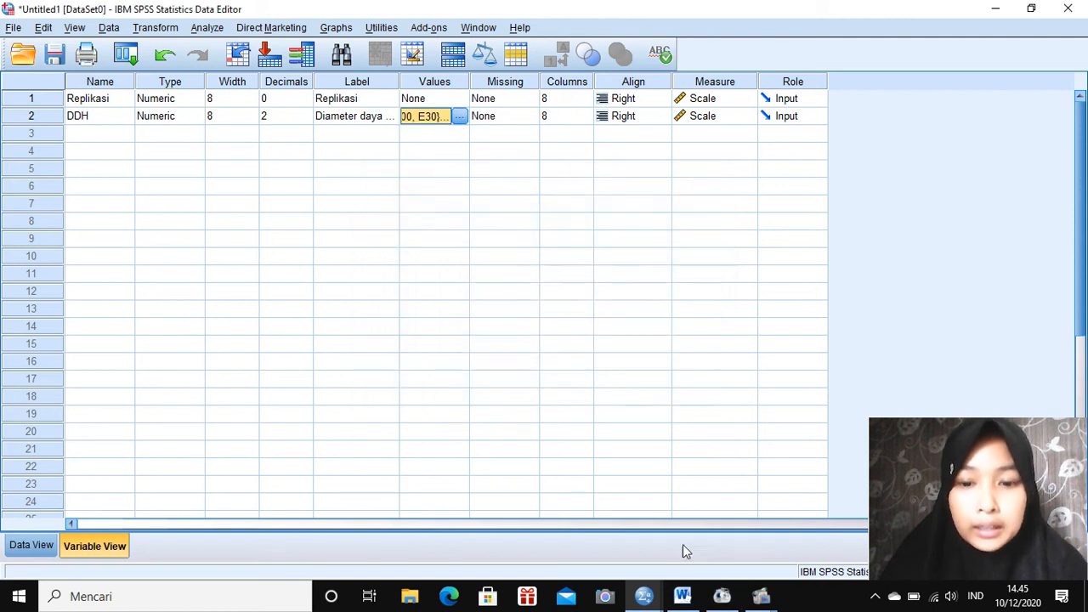
- Check the concentration groups in the Word case table and return to the stacked SPSS dataset
click(682, 598)
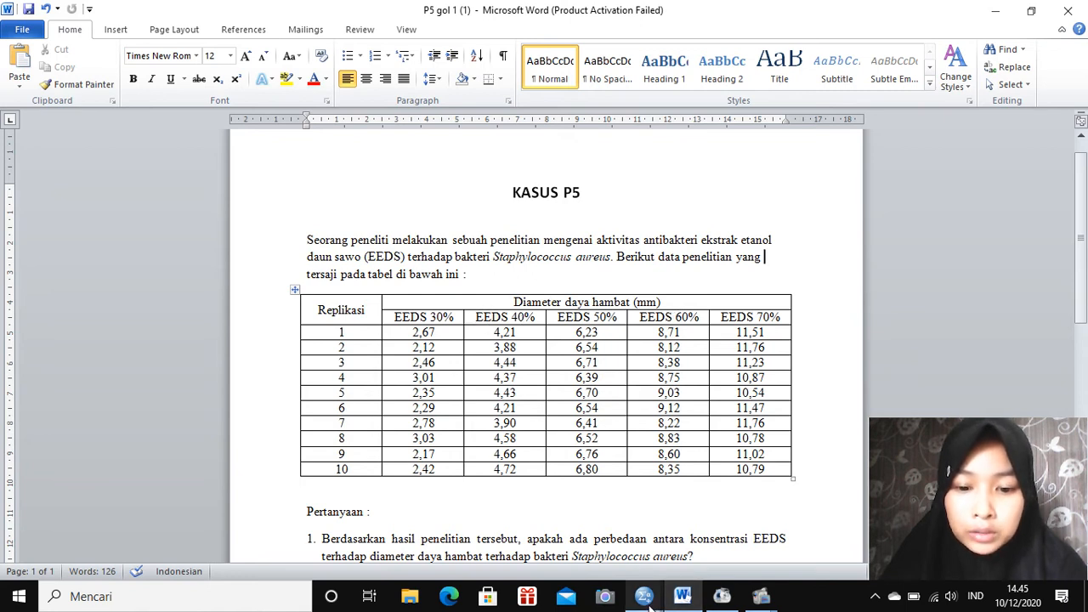
mouse_move(644, 597)
click(476, 576)
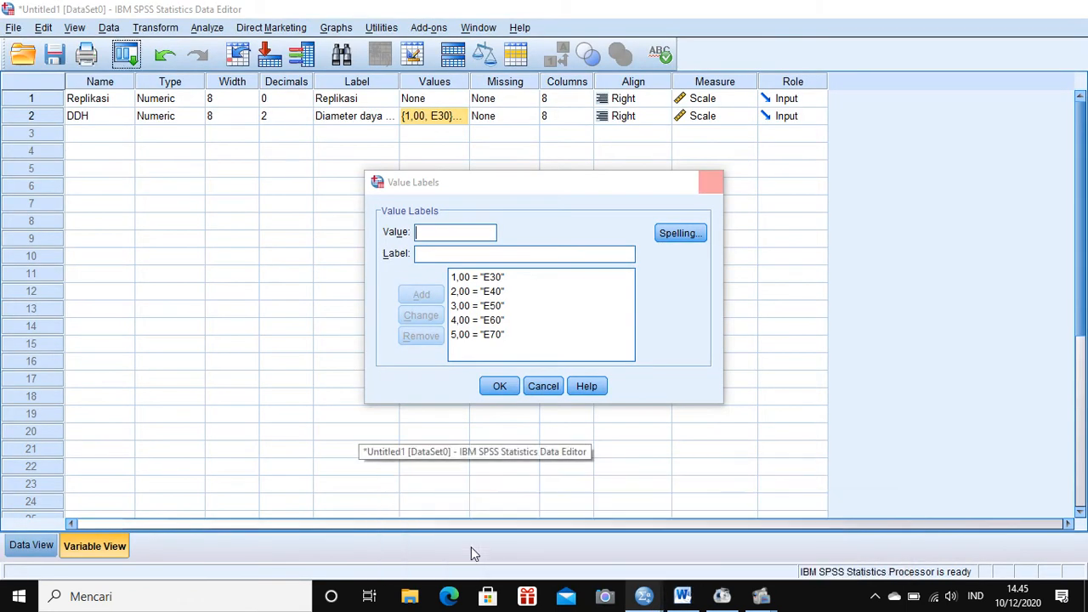
- Review the codes that DDH's value labels assign to the concentration groups, then close the value labels
click(499, 386)
click(459, 115)
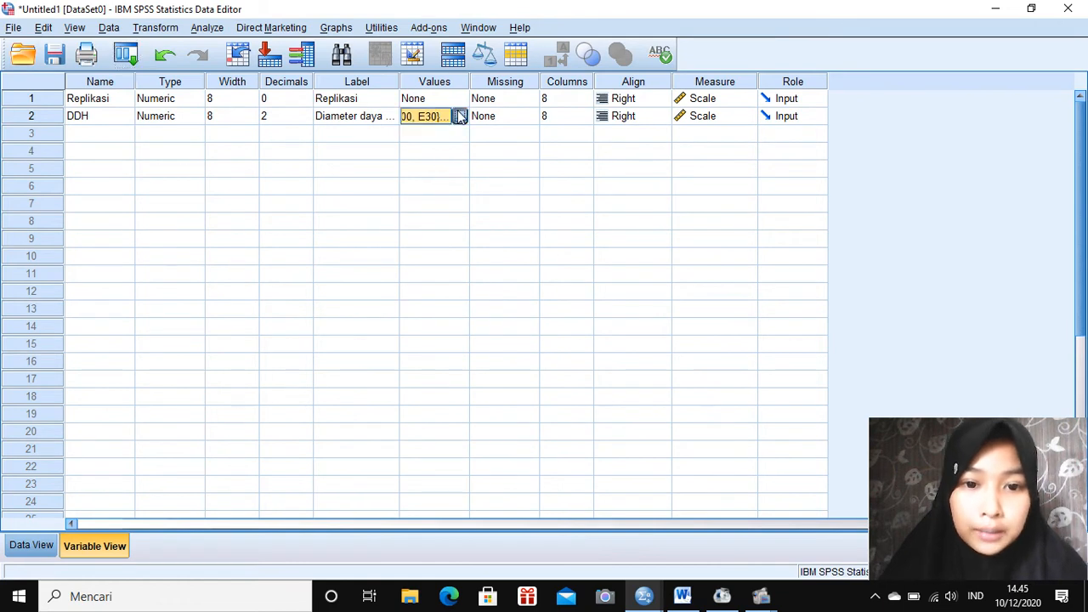
click(460, 116)
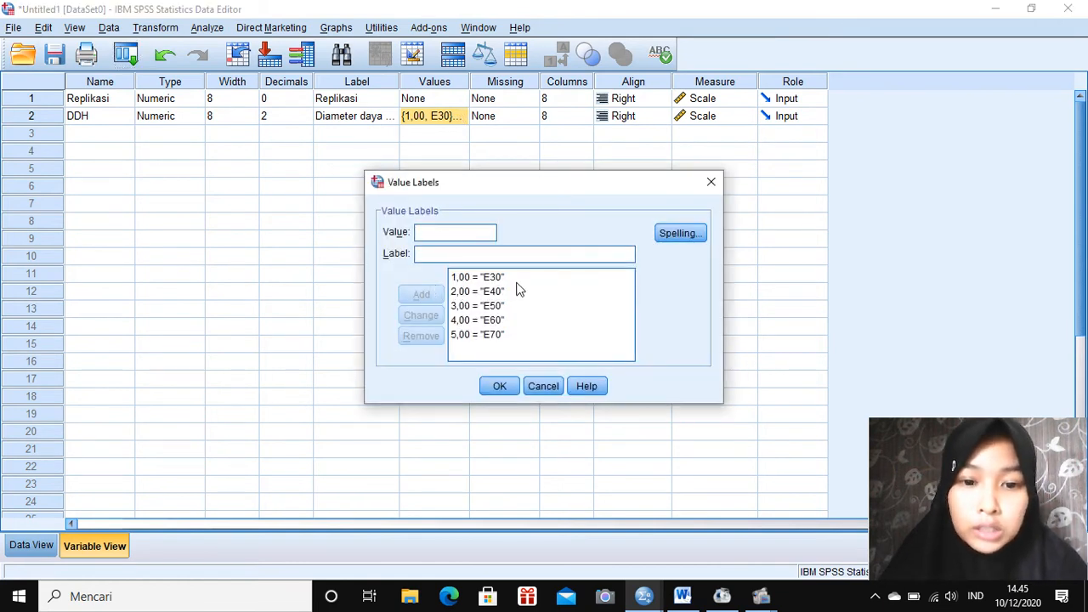
click(499, 384)
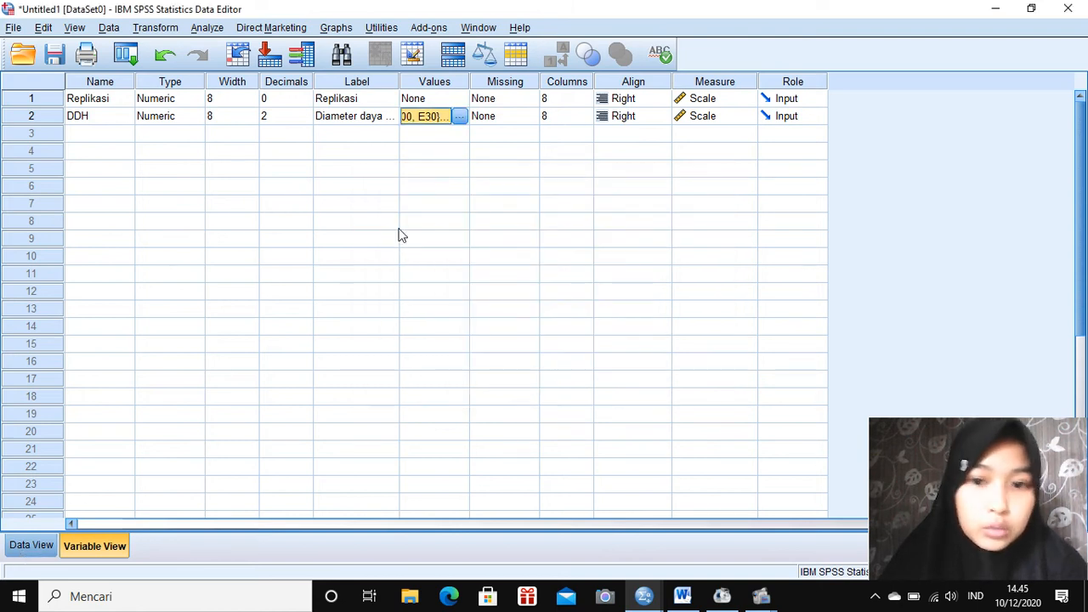
- Examine the stacked data rows, checking how the Replikasi group codes line up with the DDH values from the first case to the last
click(31, 546)
scroll(162, 359, up, 9)
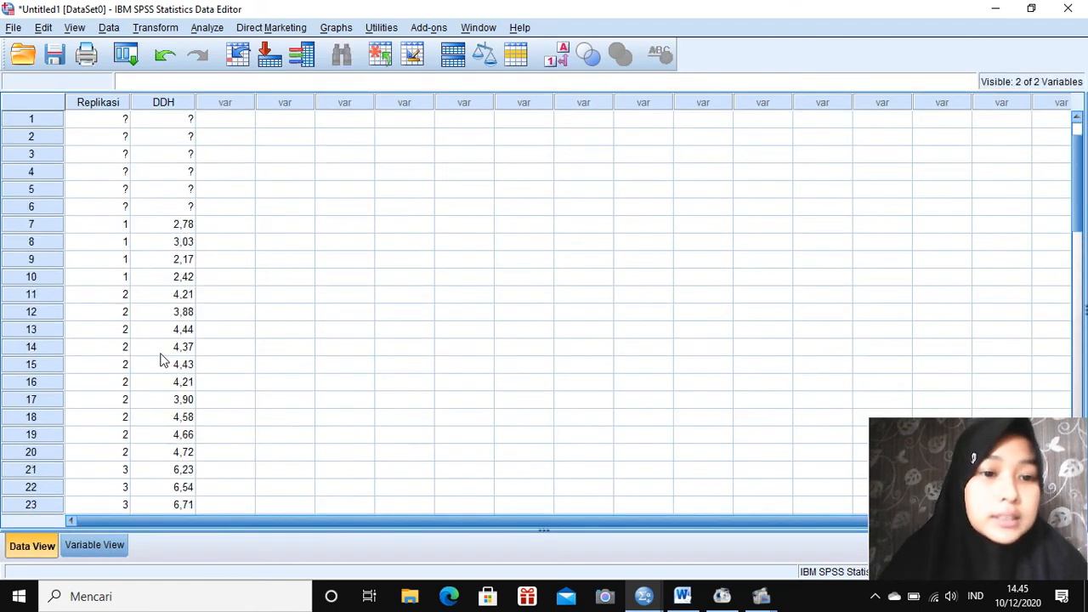
click(107, 123)
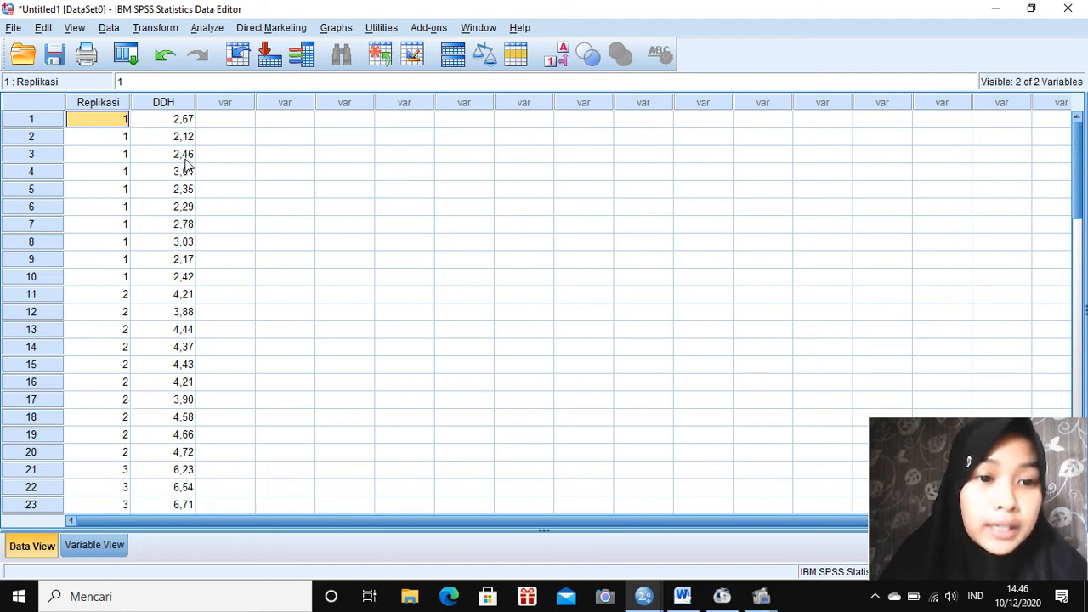
click(124, 295)
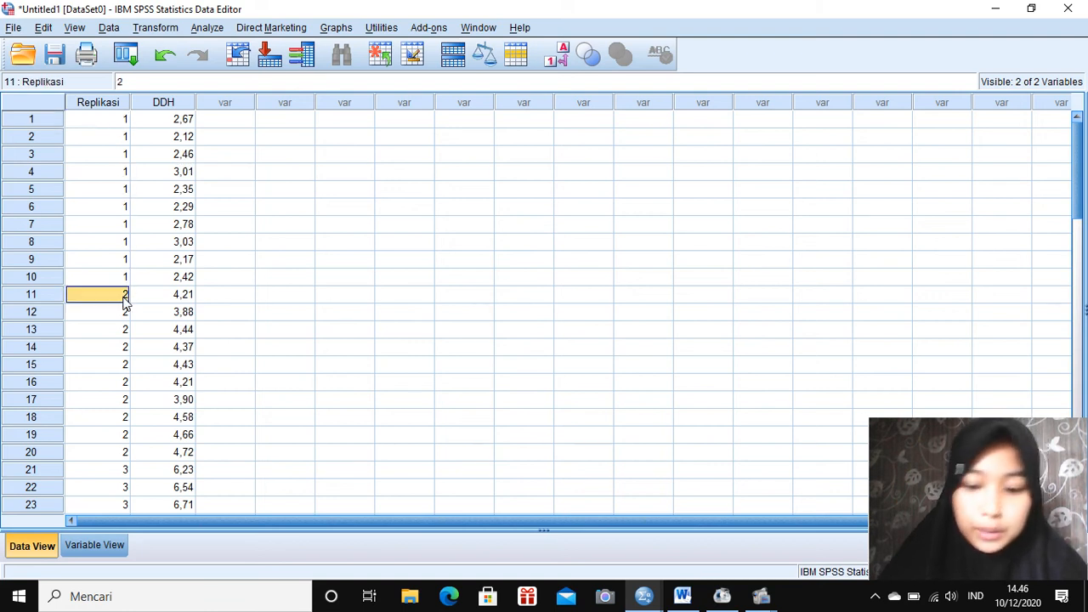
key(Down)
key(Down)
key(Down)
key(Down)
key(Down)
key(Down)
key(Down)
key(Down)
key(Down)
key(Down)
key(Down)
key(Down)
key(Down)
key(Down)
key(Down)
key(Down)
key(Down)
key(Down)
key(Down)
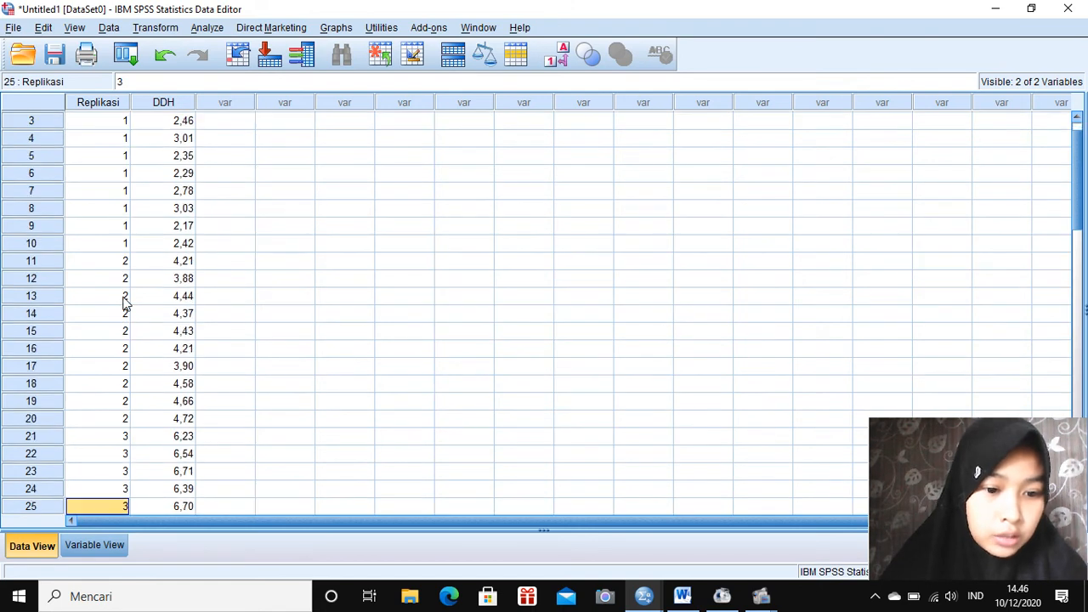
key(Down)
key(Down)
key(Down)
key(Down)
key(Down)
key(Down)
key(Down)
key(Down)
key(Down)
key(Down)
key(Down)
key(Down)
key(Down)
key(Down)
key(Down)
key(Down)
key(Down)
key(Down)
key(Down)
key(Down)
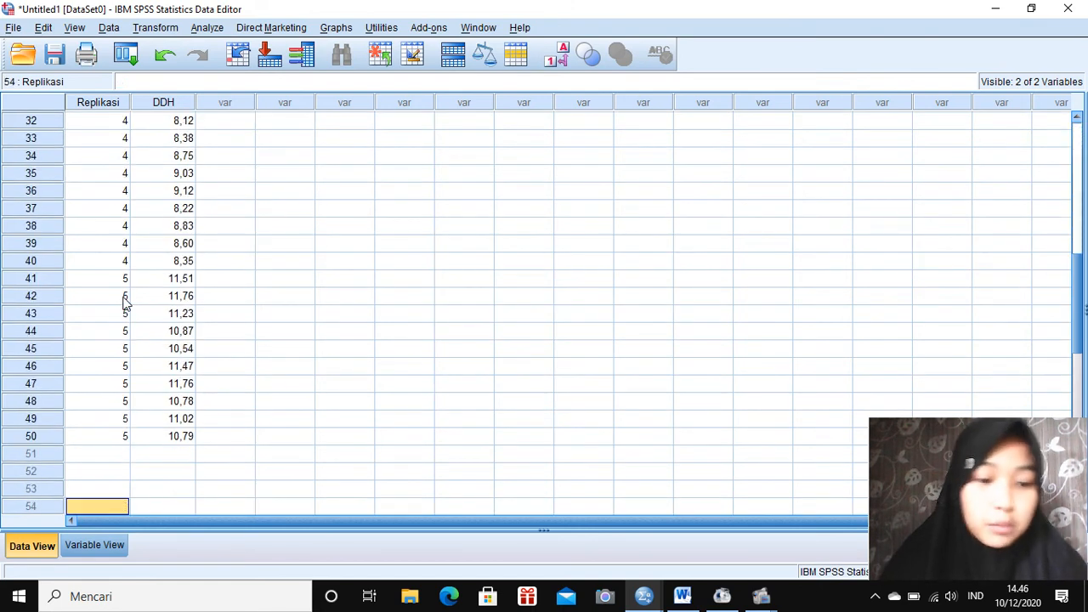
scroll(124, 302, up, 10)
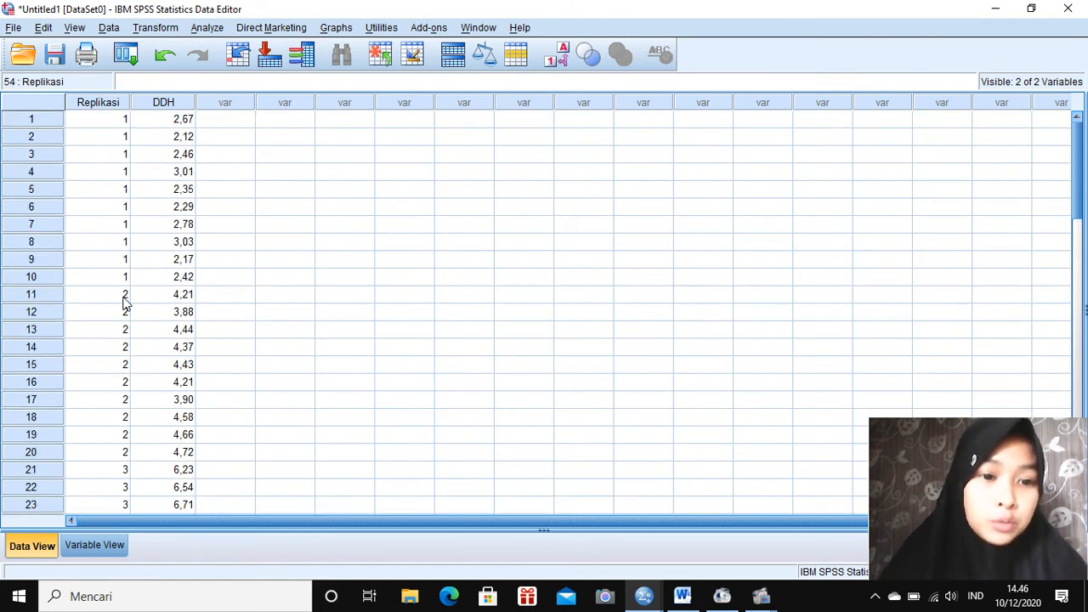
click(112, 113)
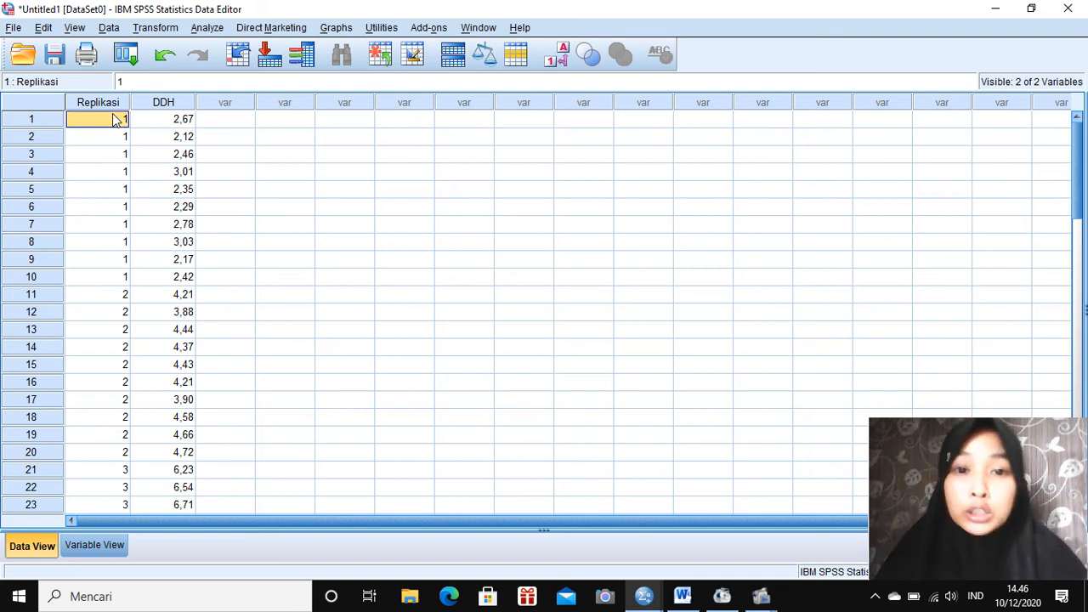
- Run Explore on Diameter daya hambat by Replikasi with boxplots None, stem-and-leaf off and power estimation, then select the Test of Homogeneity of Variance table
click(207, 28)
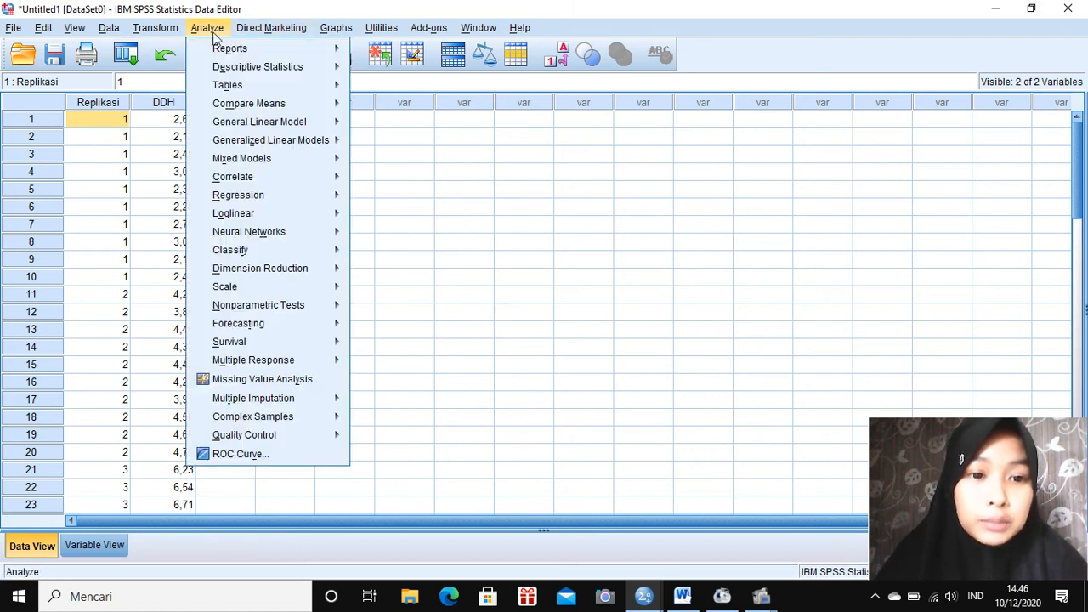
mouse_move(255, 75)
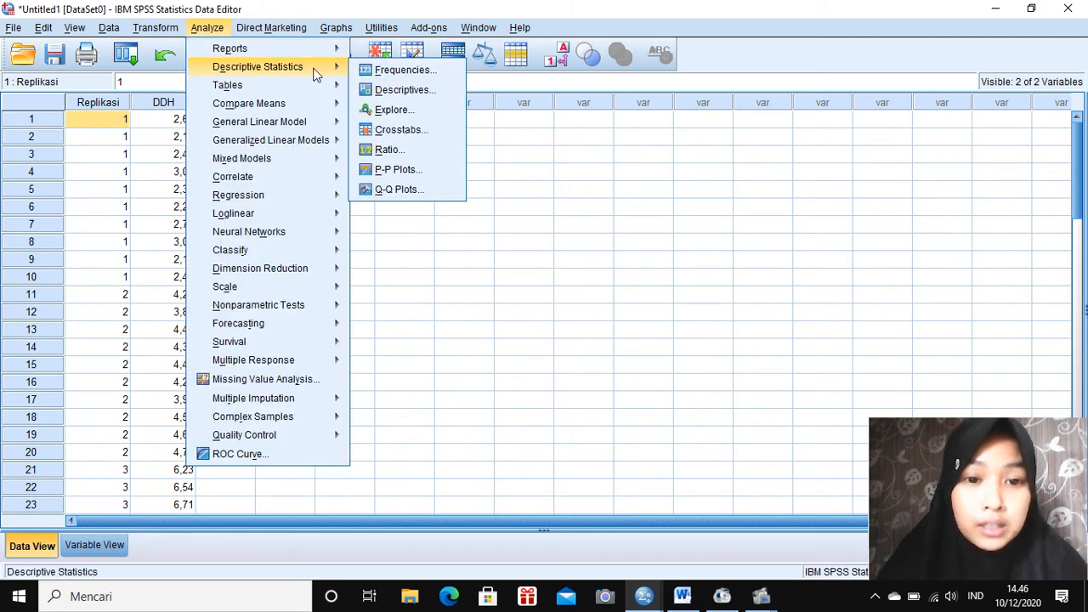
click(408, 113)
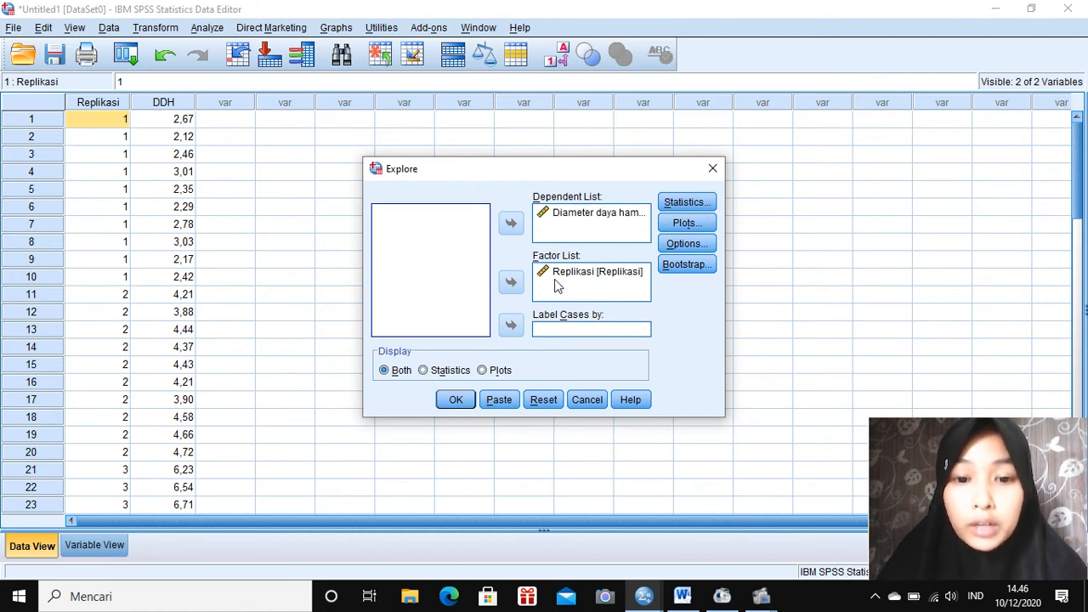
click(687, 223)
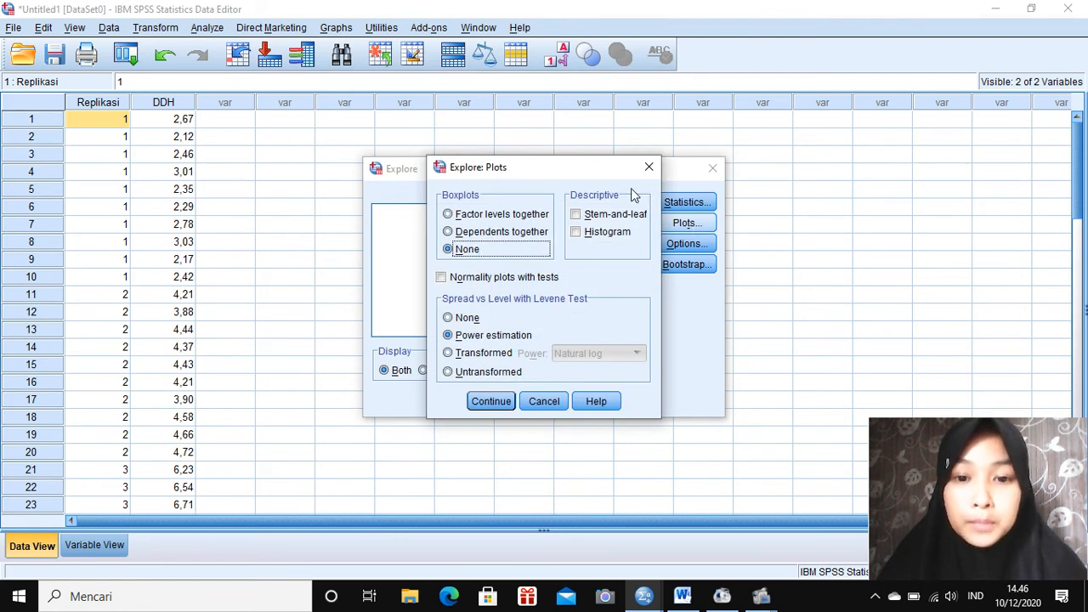
click(577, 215)
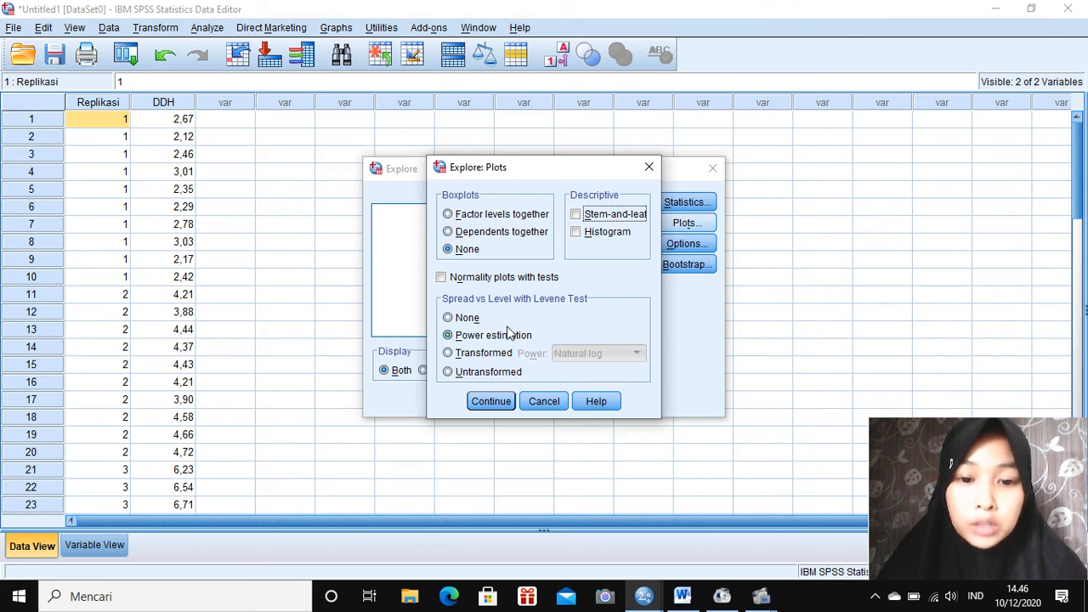
click(482, 403)
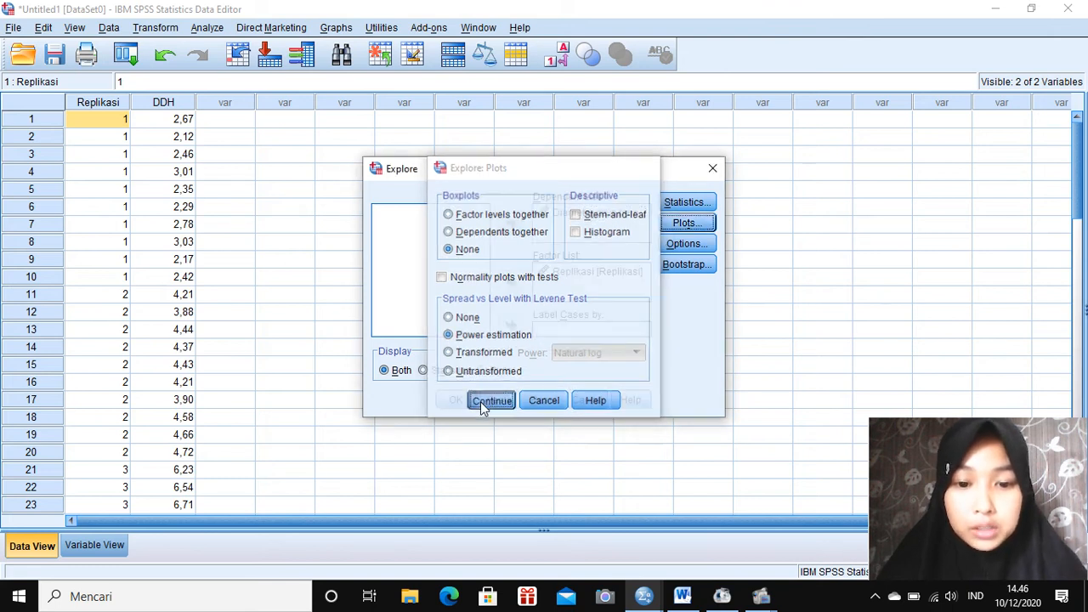
click(455, 400)
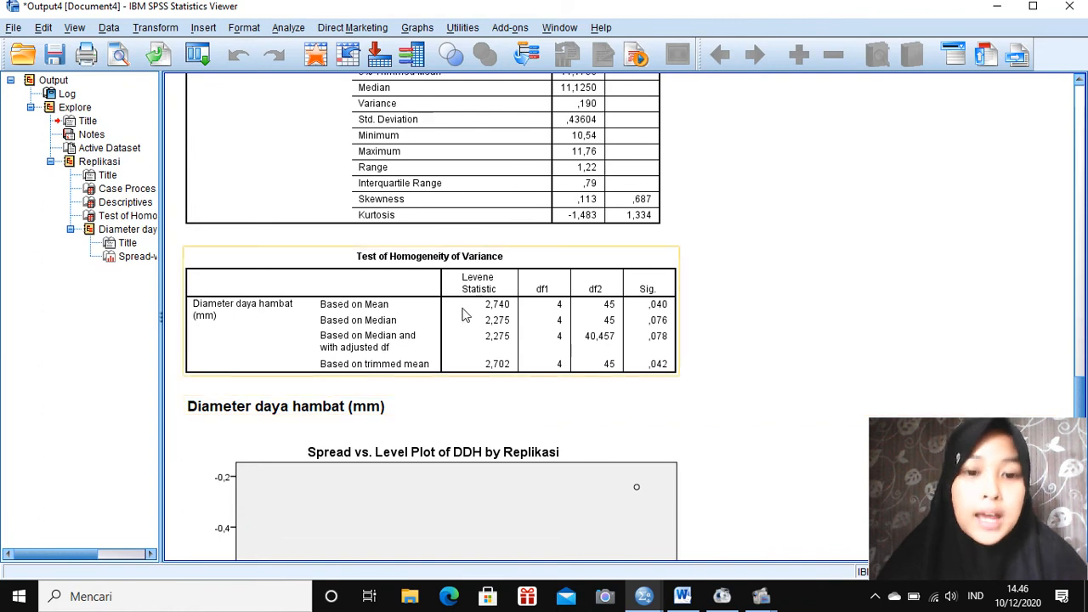
click(463, 315)
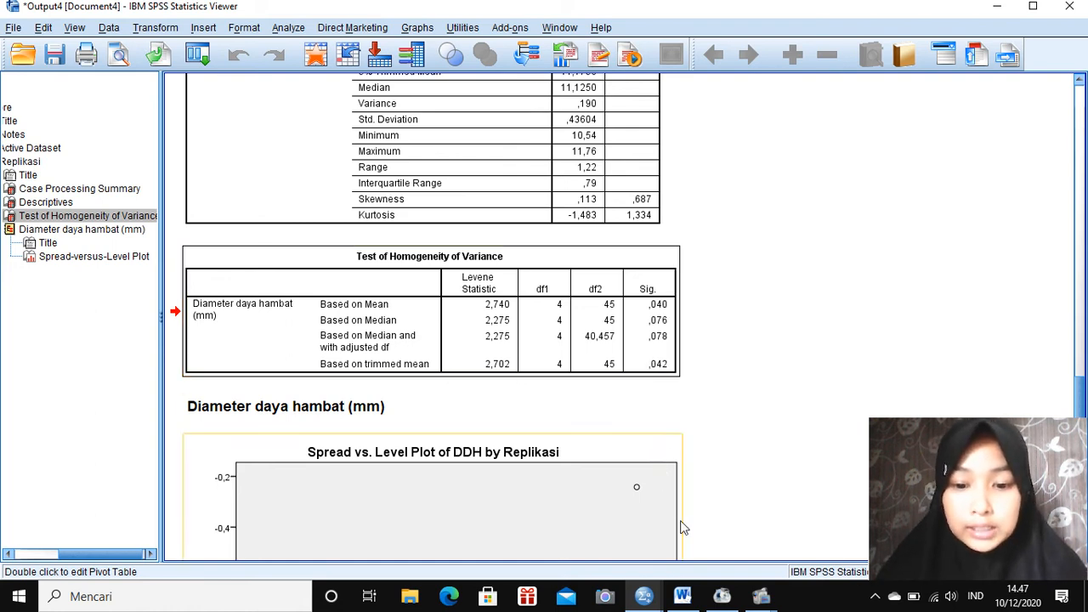
- Switch to the stacked dataset and run a Kruskal-Wallis H test on Diameter daya hambat, grouped by Replikasi with range 1 to 5
mouse_move(684, 605)
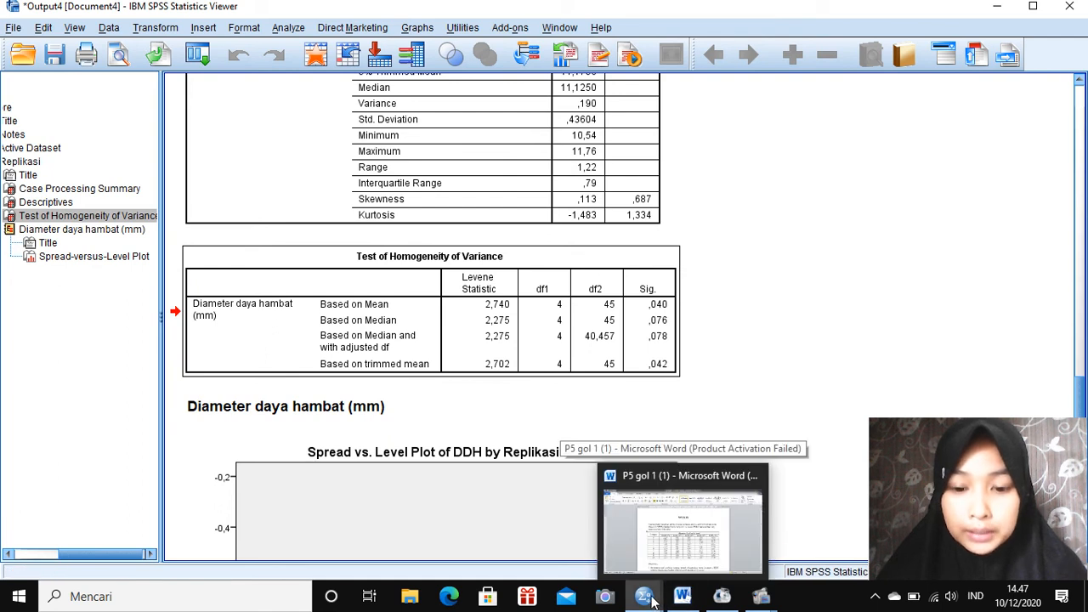
mouse_move(643, 598)
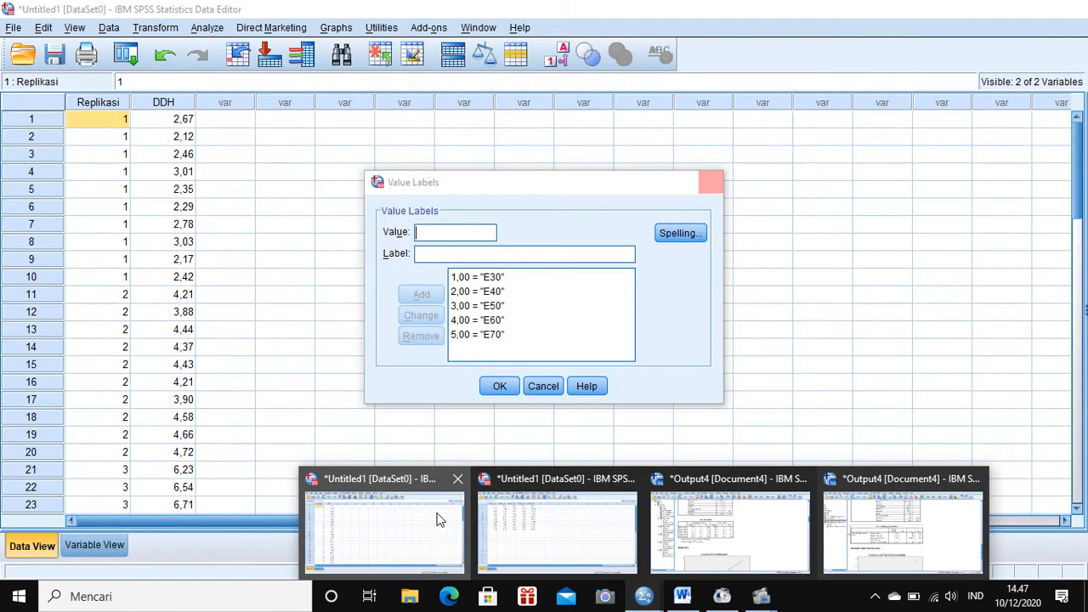
click(441, 521)
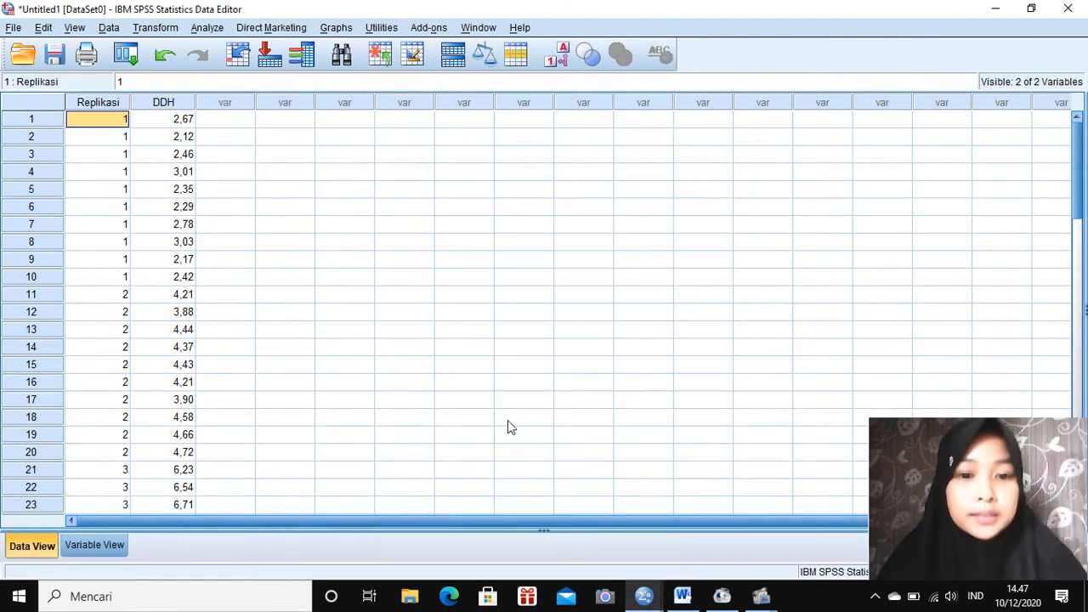
click(209, 28)
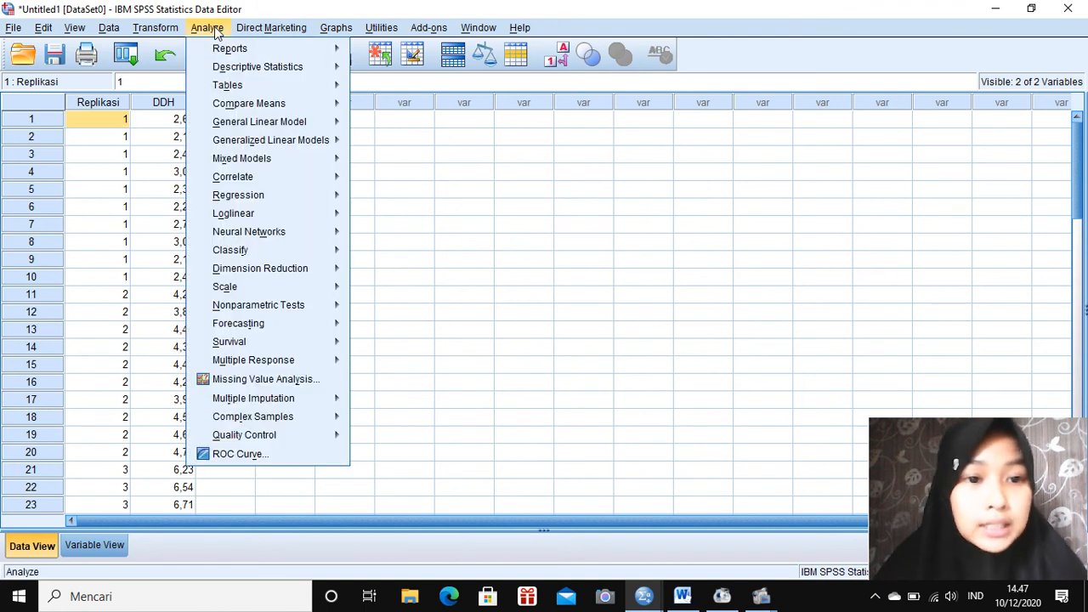
mouse_move(276, 311)
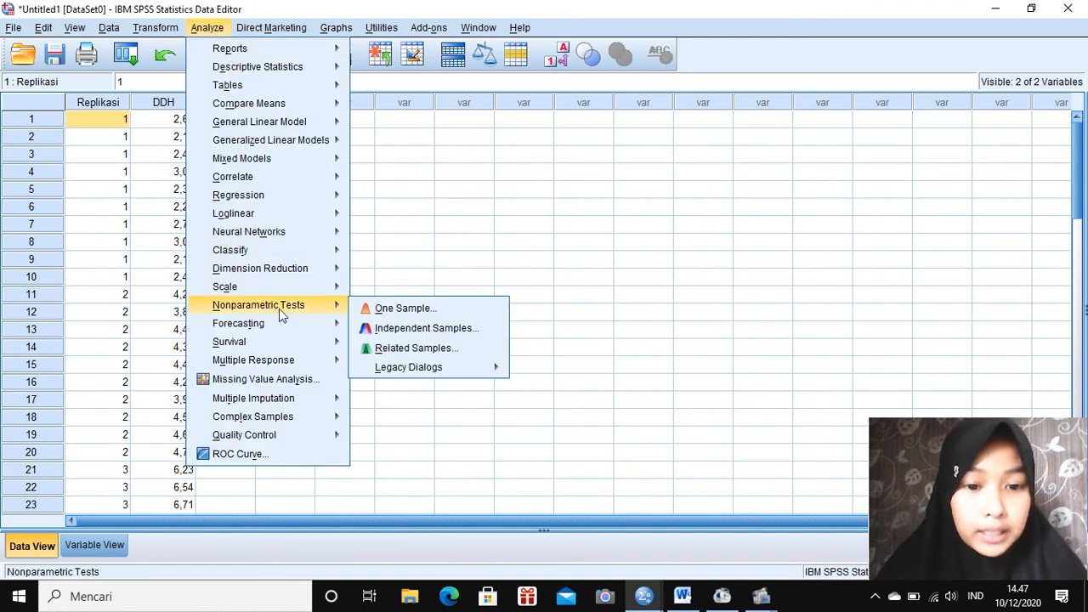
mouse_move(431, 377)
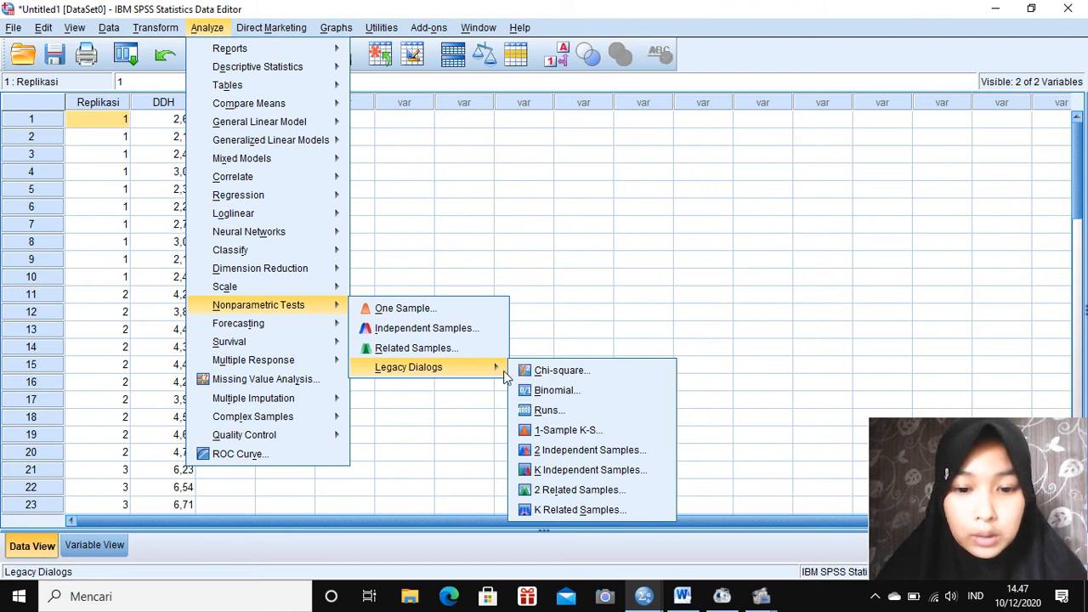
click(578, 472)
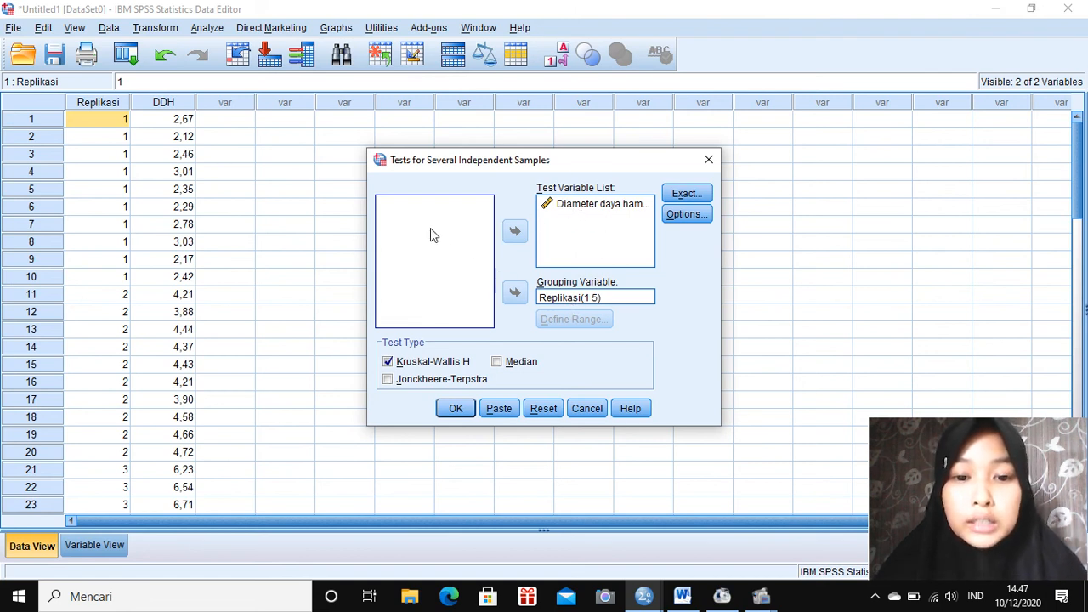
click(586, 299)
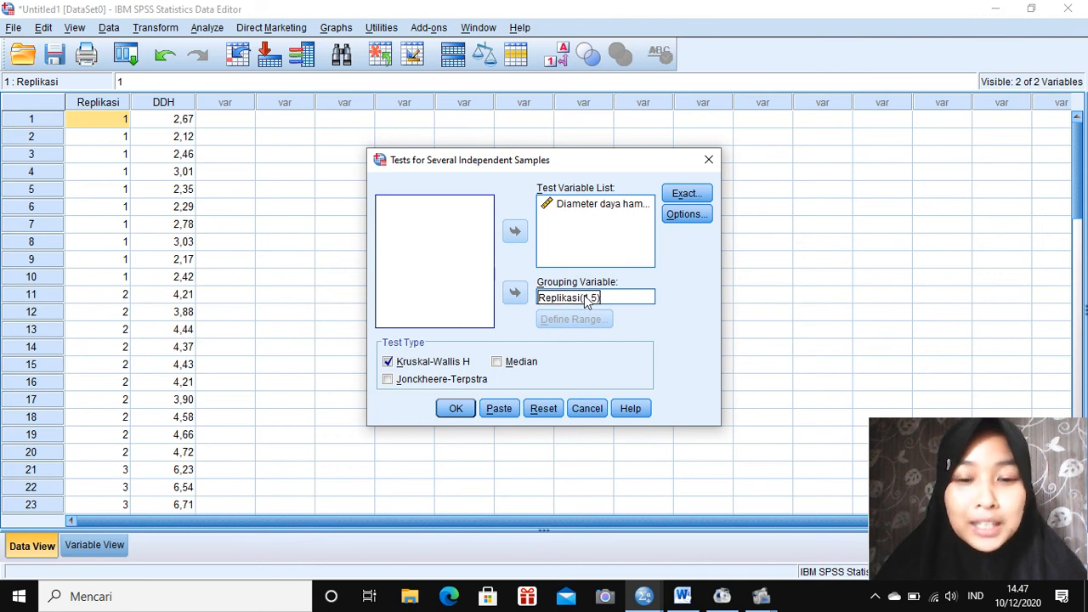
click(590, 318)
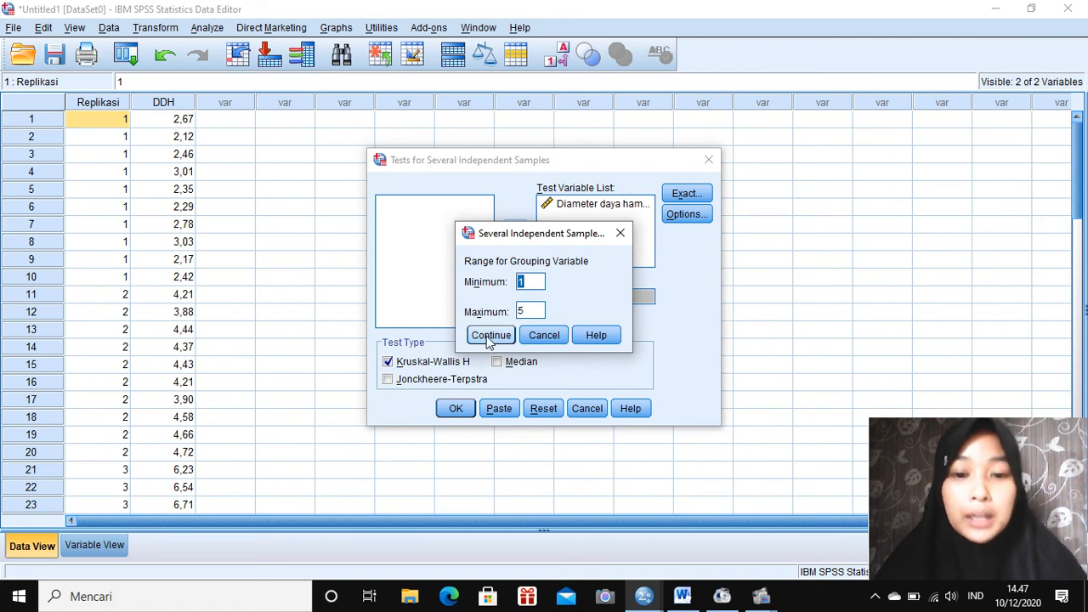
click(490, 337)
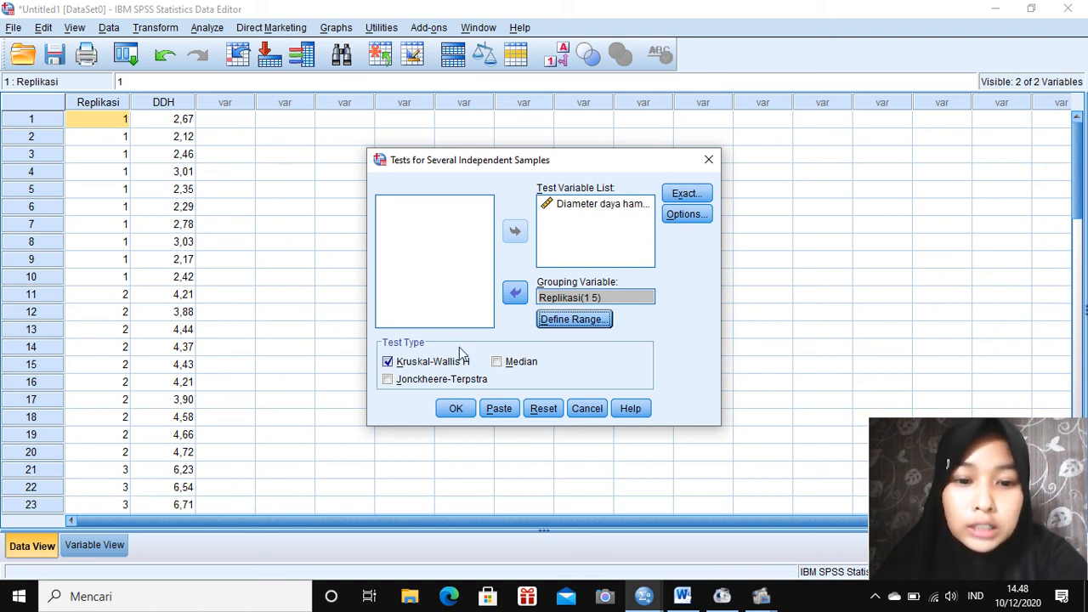
click(456, 408)
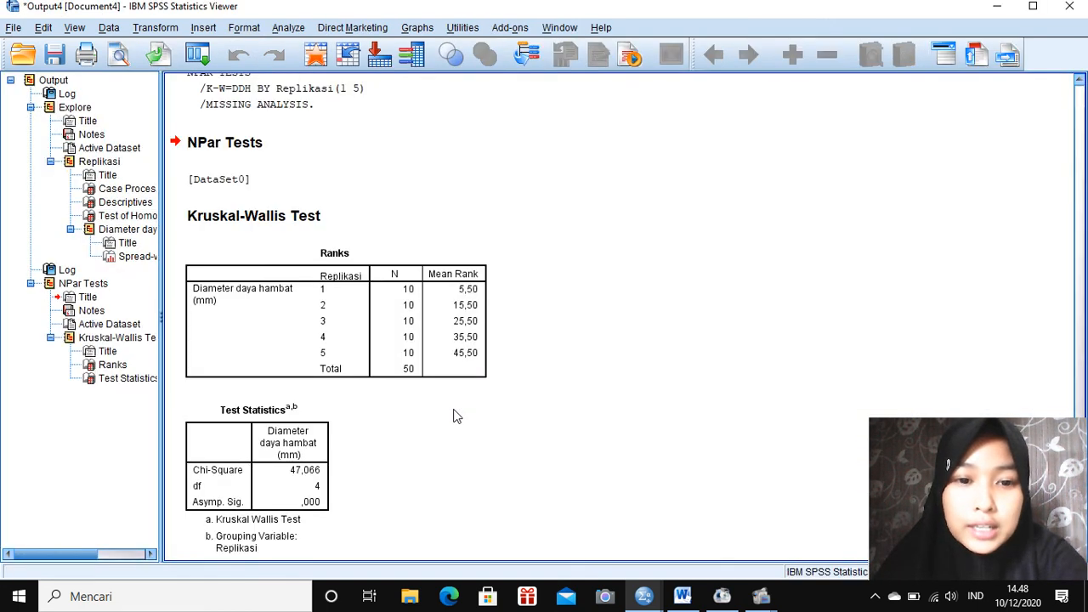
- Examine the Kruskal-Wallis Test Statistics table and the mean ranks in the output
click(310, 433)
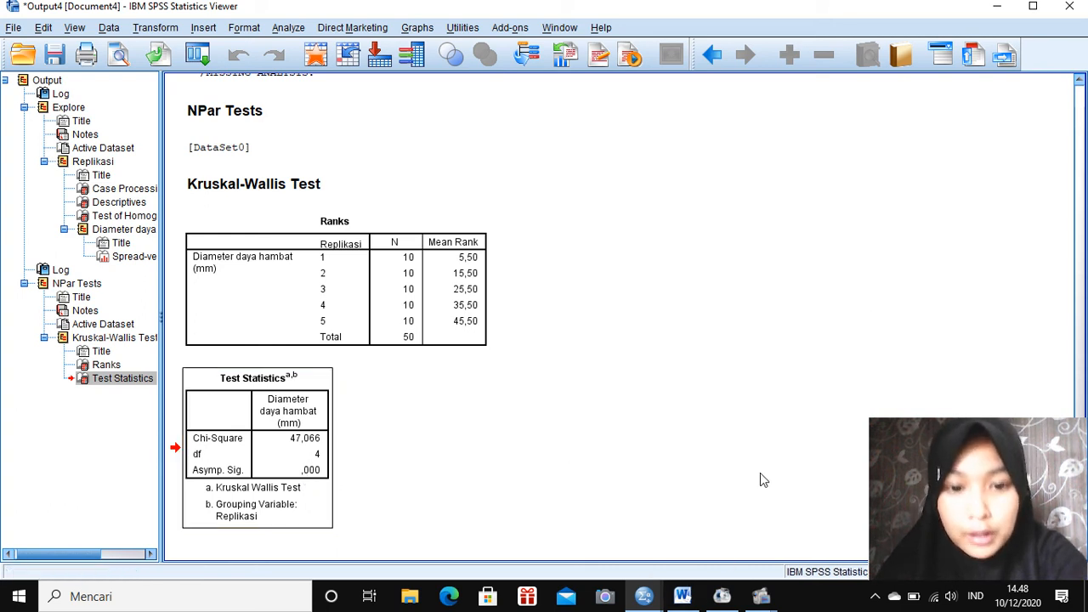
click(467, 331)
click(455, 355)
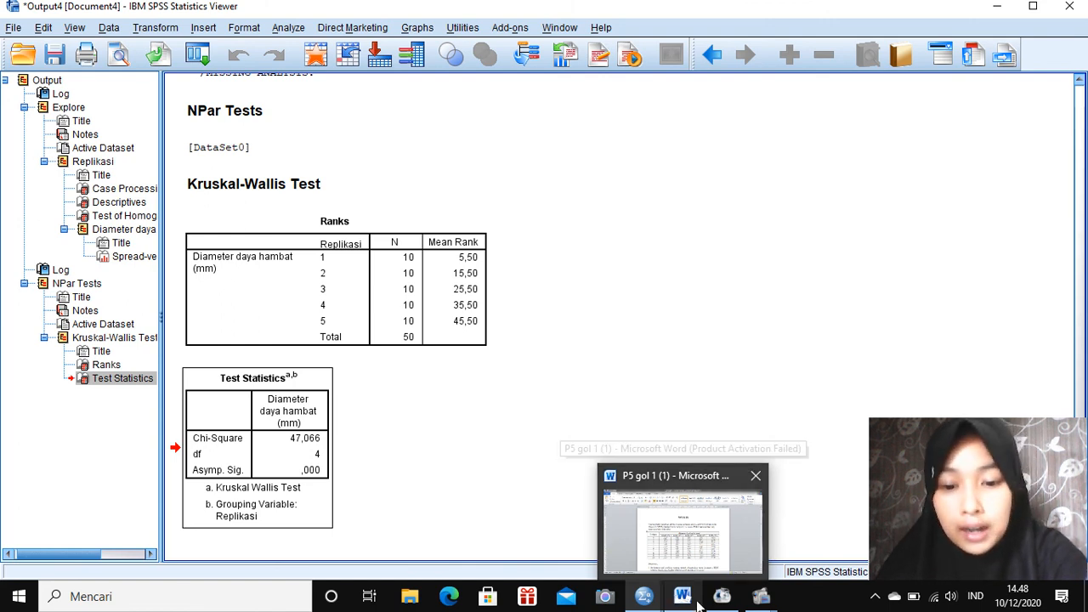
- Minimize all open SPSS and Word windows to return to the desktop
click(998, 9)
click(998, 8)
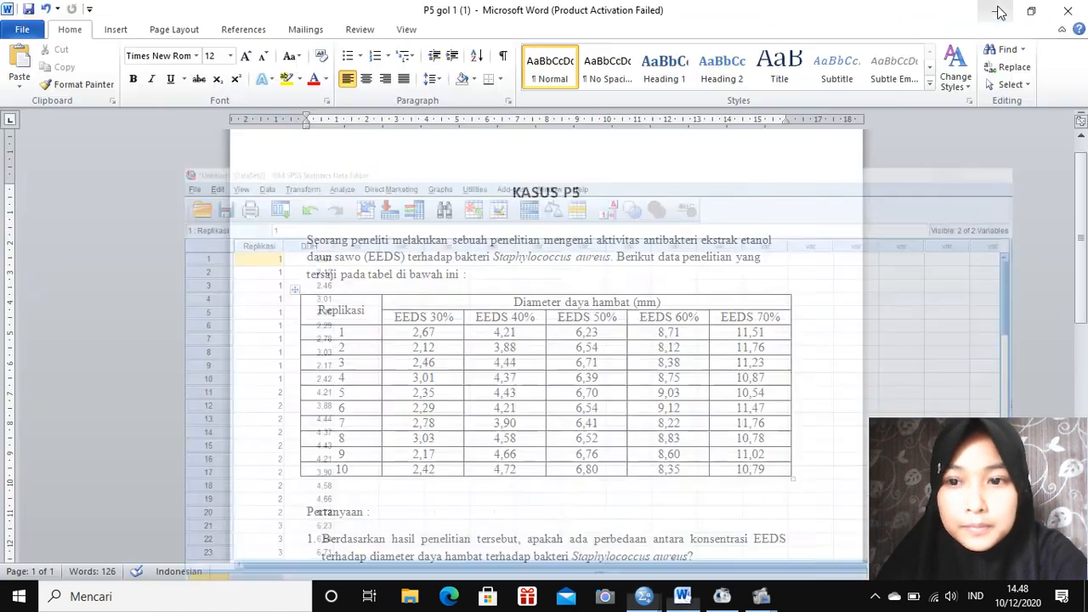
click(998, 9)
click(998, 9)
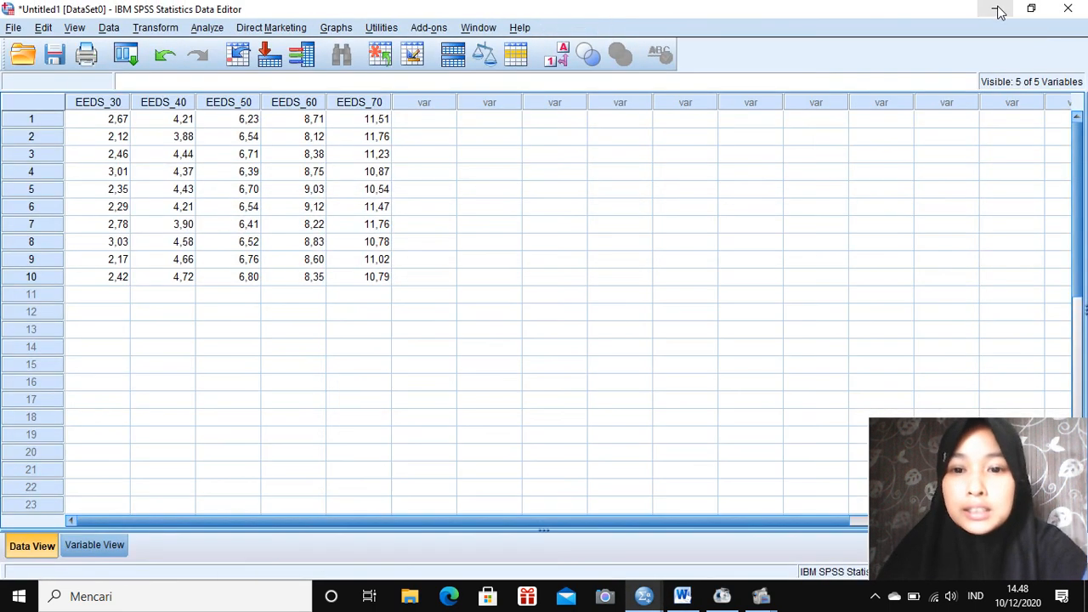
click(998, 10)
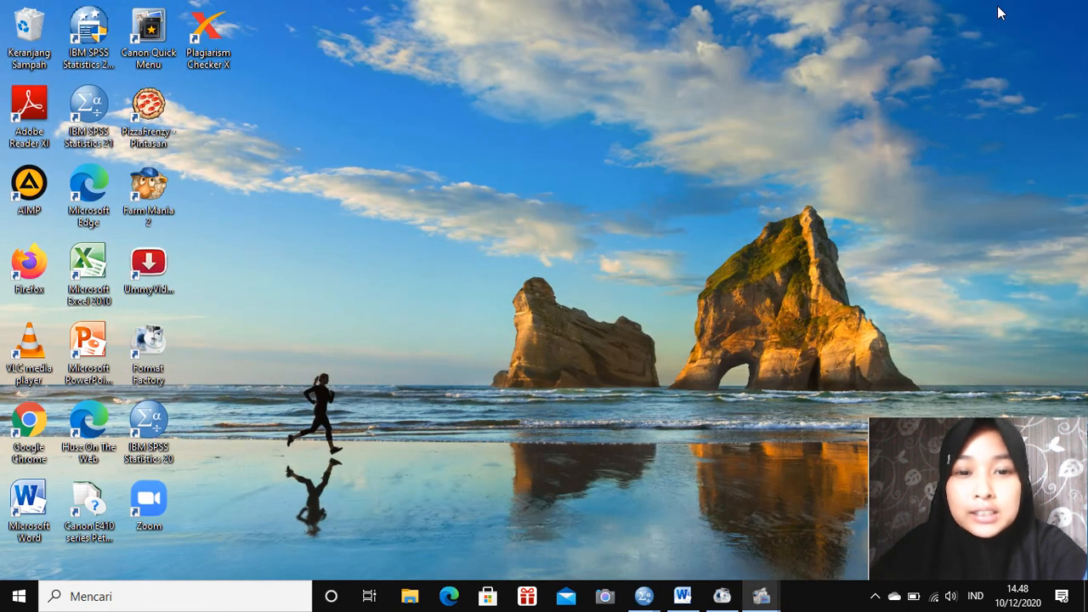